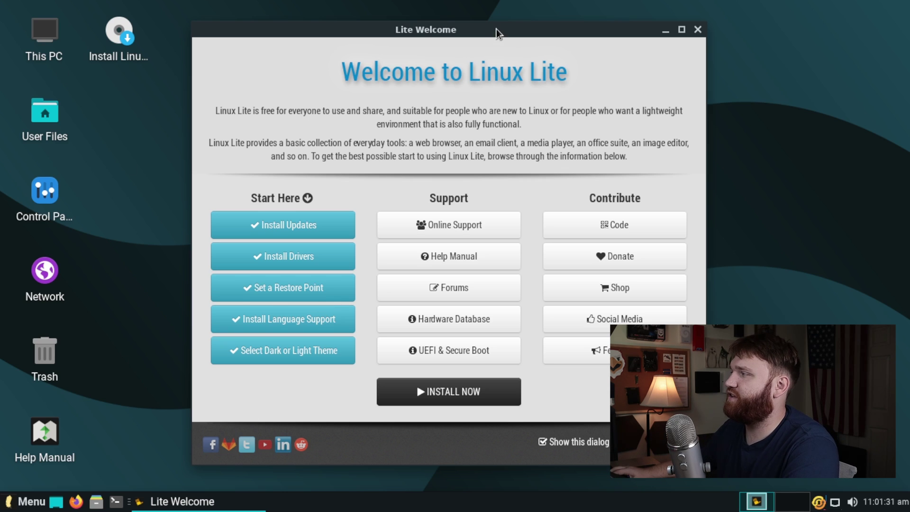
Step: Launch INSTALL NOW from Lite Welcome and bring up the installer at its English Welcome page
{"action": "left_click_drag", "start_coordinate": [496, 33], "coordinate": [330, 20]}
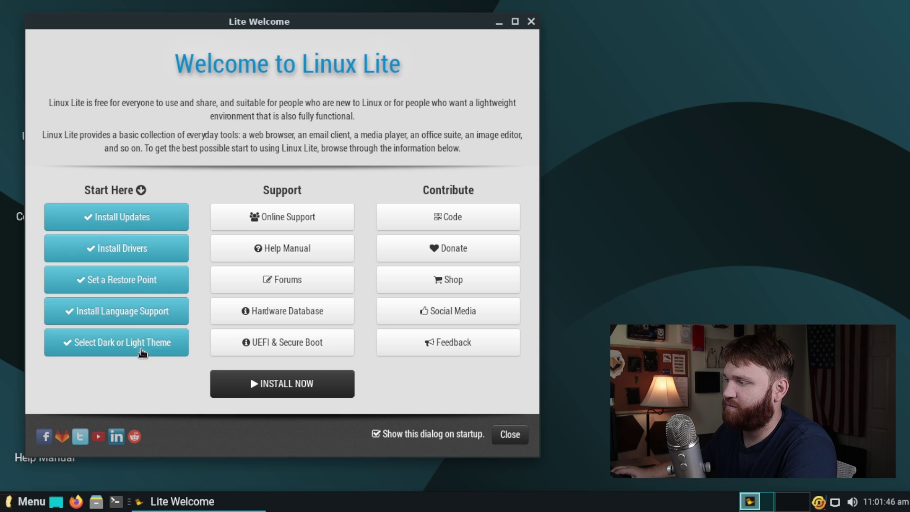
{"action": "left_click", "coordinate": [269, 386]}
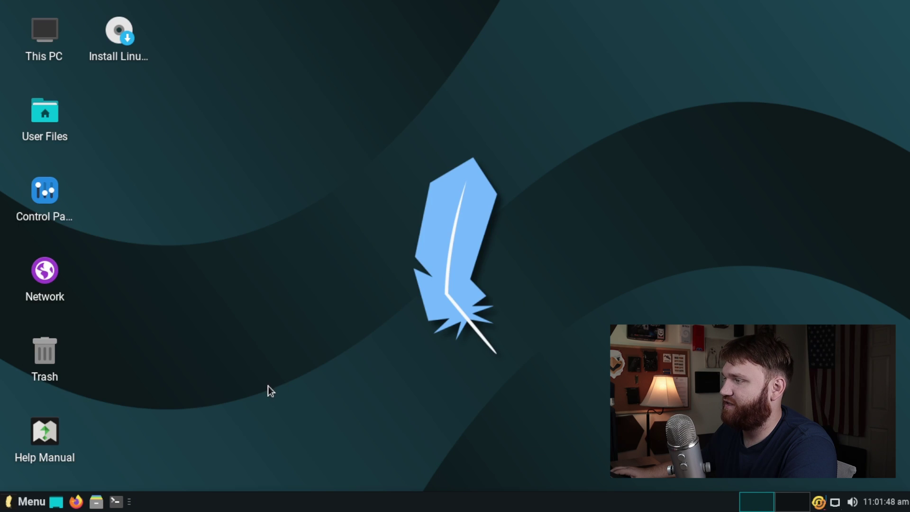
{"action": "left_click_drag", "start_coordinate": [441, 212], "coordinate": [226, 165]}
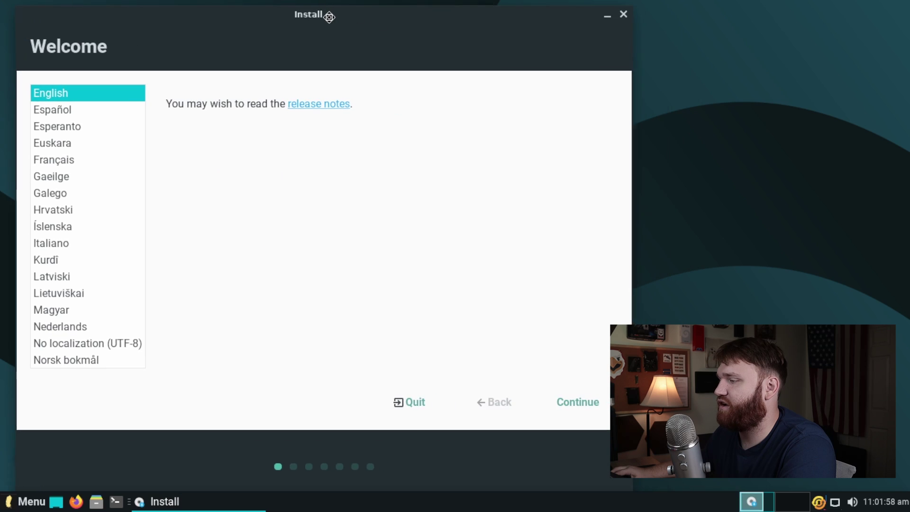
{"action": "left_click_drag", "start_coordinate": [329, 16], "coordinate": [318, 12]}
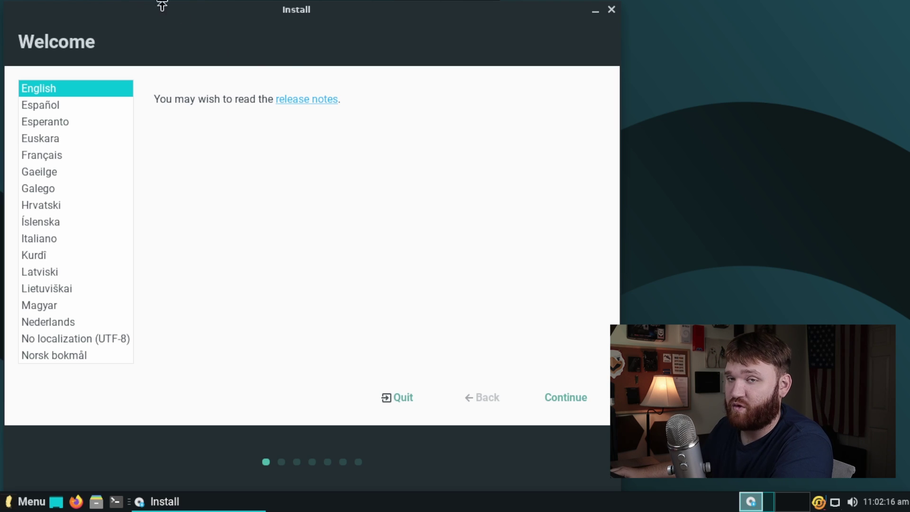
Step: Keep English and the English (US) keyboard, and enable installing third-party software
{"action": "left_click", "coordinate": [571, 398]}
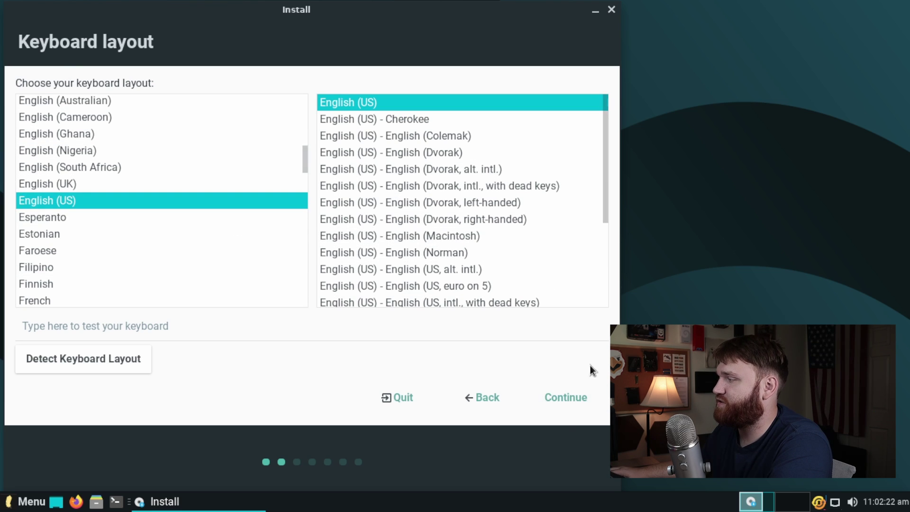
{"action": "left_click", "coordinate": [552, 391]}
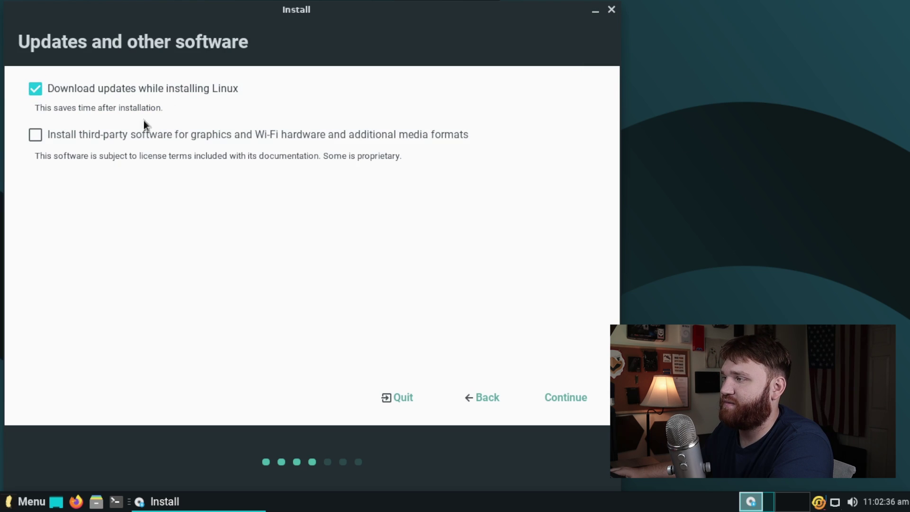
{"action": "left_click", "coordinate": [86, 134]}
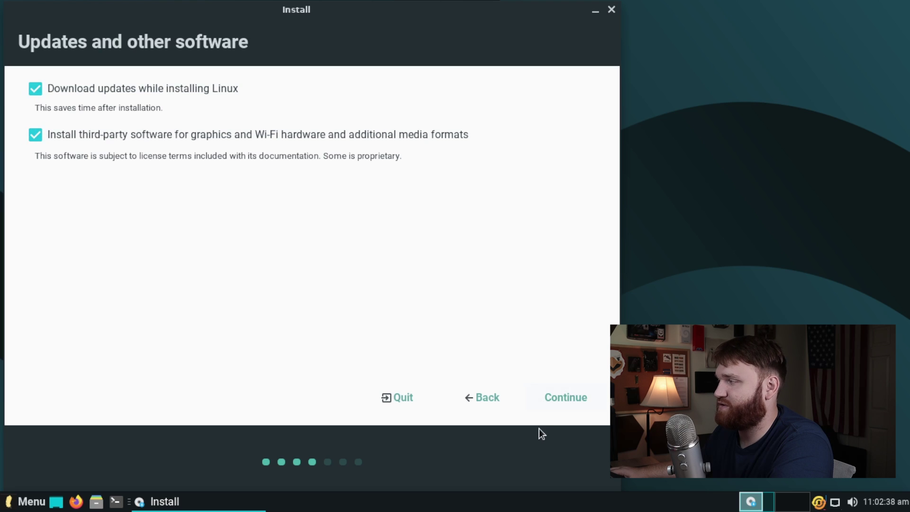
Step: Choose Erase disk and install Linux, and confirm writing the changes to disk
{"action": "left_click", "coordinate": [578, 401]}
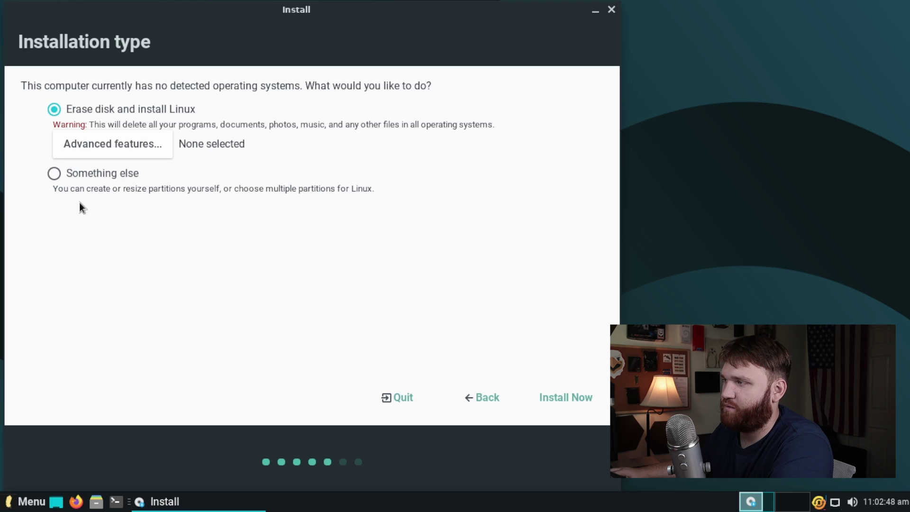
{"action": "left_click", "coordinate": [564, 397]}
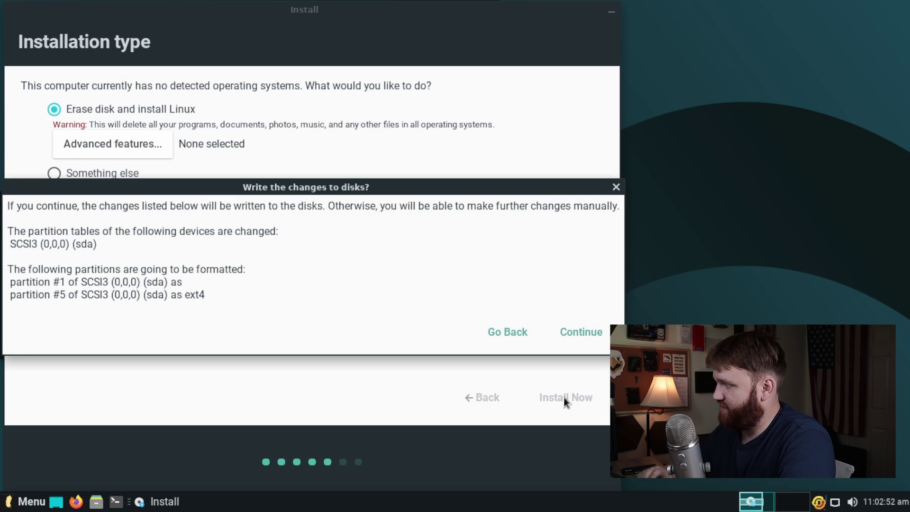
{"action": "left_click", "coordinate": [574, 334]}
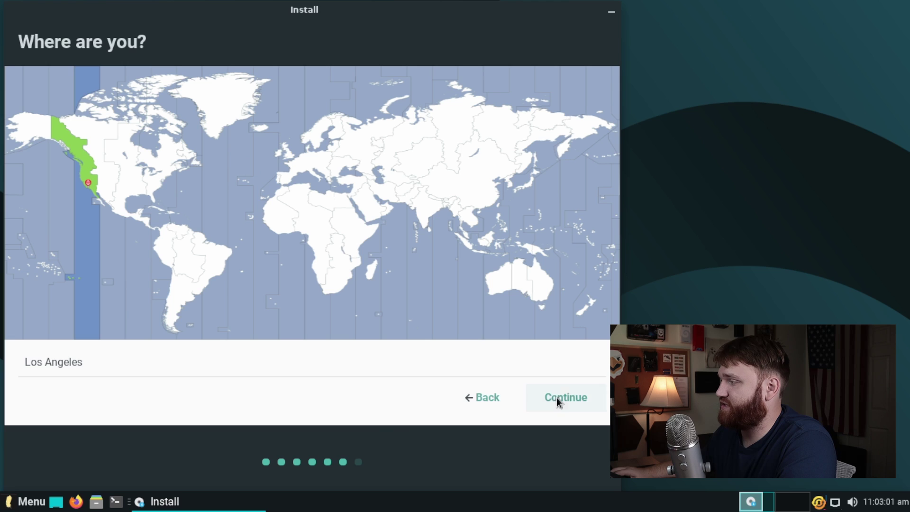
Step: Keep the Los Angeles time zone, then enter the user's name, computer name linuxlite and the password twice
{"action": "left_click", "coordinate": [569, 397]}
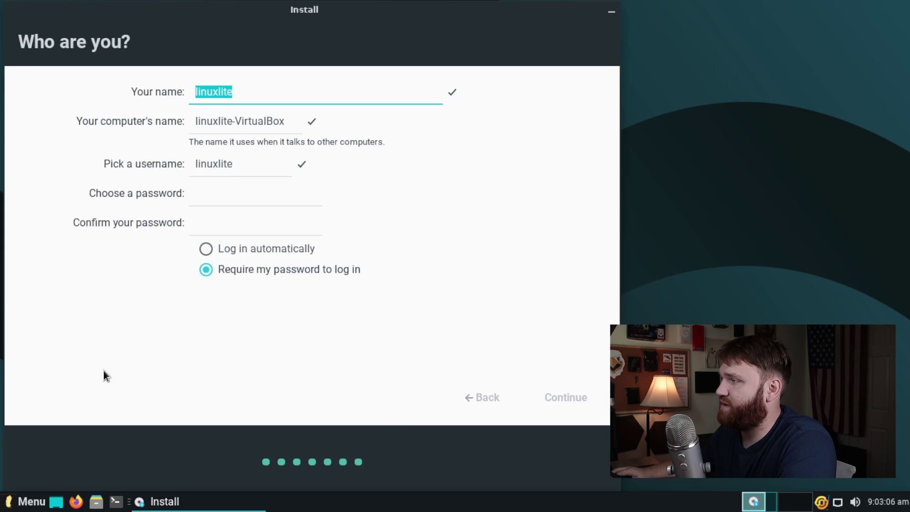
{"action": "type", "text": "B"}
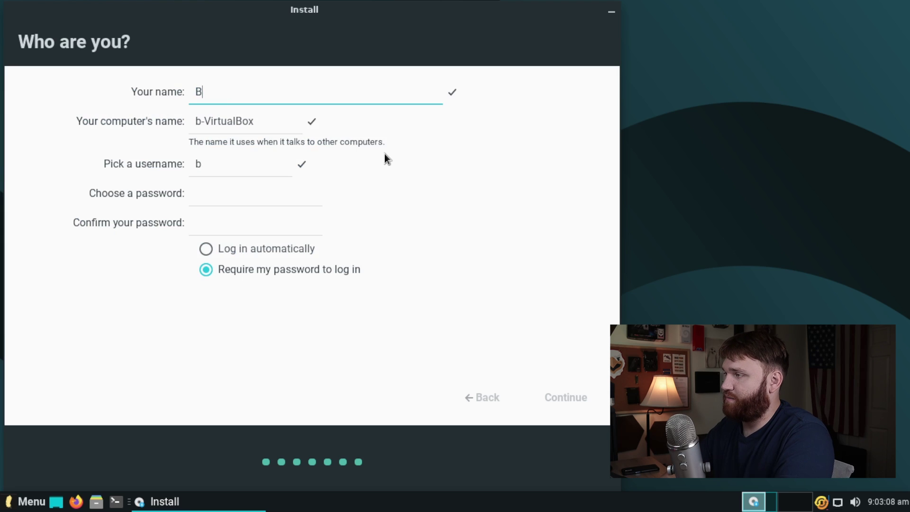
{"action": "type", "text": "randon"}
{"action": "key", "text": "Tab"}
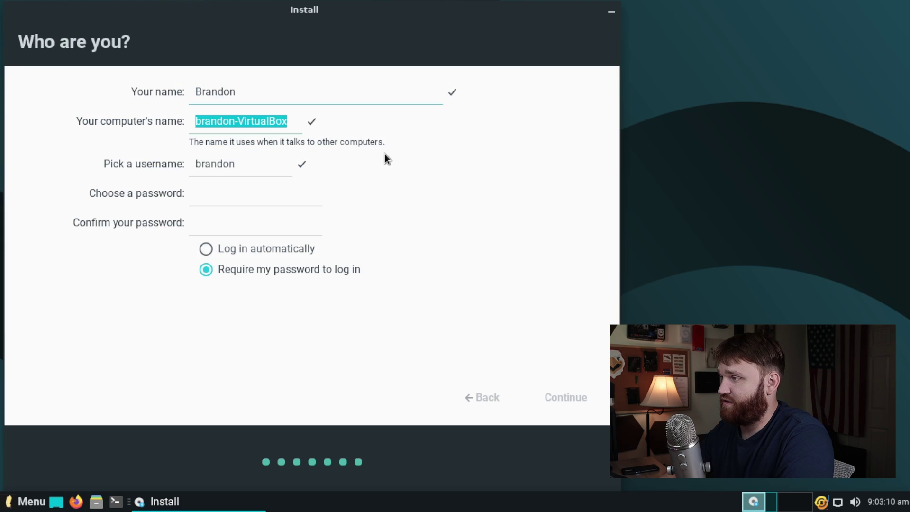
{"action": "type", "text": "linuxlite"}
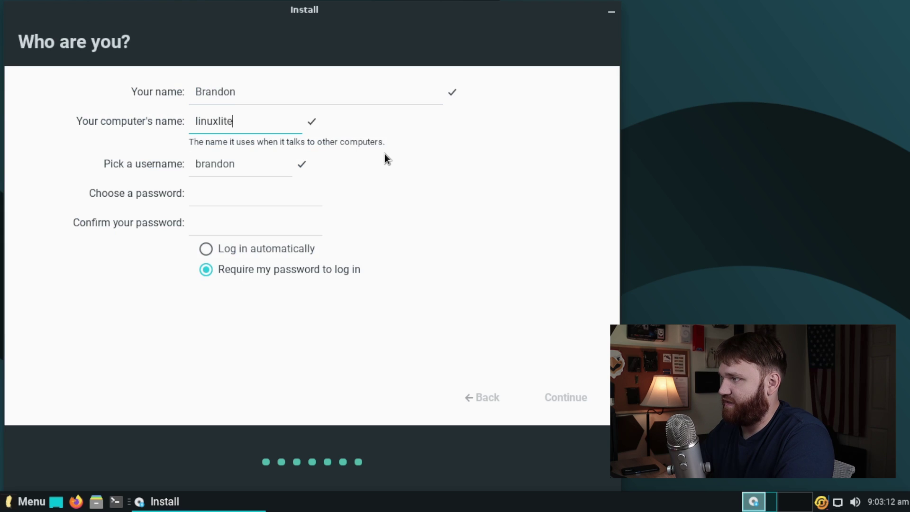
{"action": "key", "text": "Tab"}
{"action": "key", "text": "Tab"}
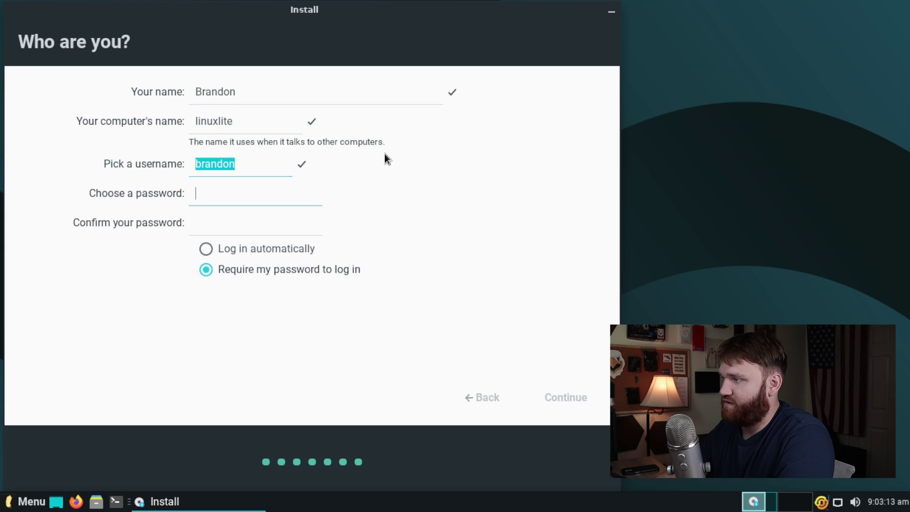
{"action": "type", "text": "password"}
{"action": "key", "text": "Tab"}
{"action": "type", "text": "password"}
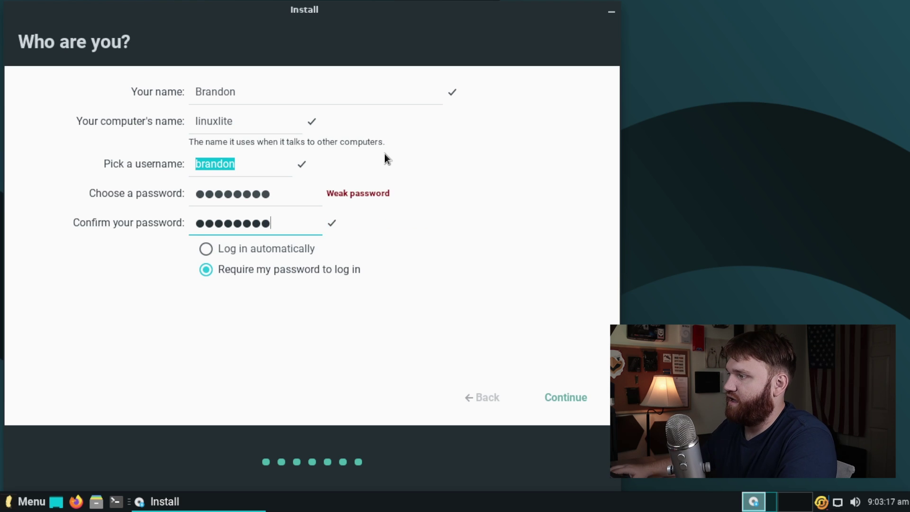
{"action": "left_click", "coordinate": [575, 402]}
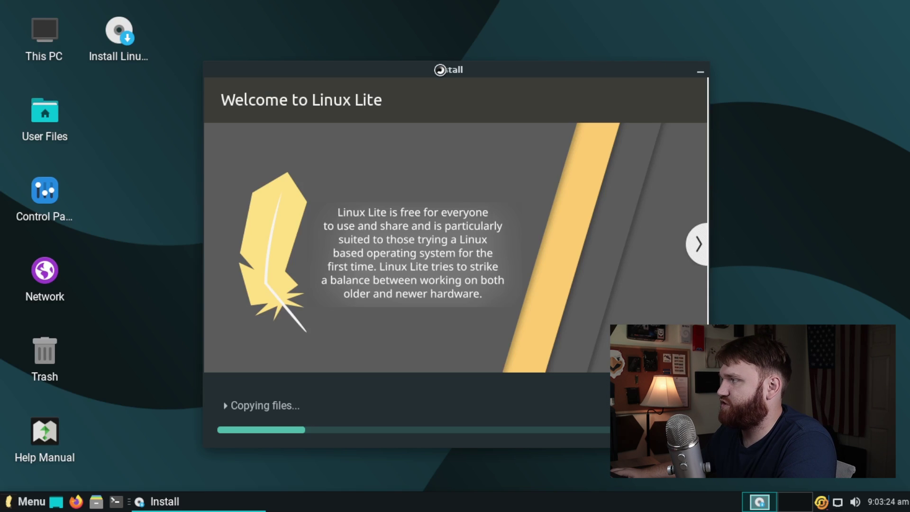
Step: Watch the installation with the detailed log expanded, then restart when Installation Complete appears
{"action": "left_click_drag", "start_coordinate": [440, 70], "coordinate": [276, 47]}
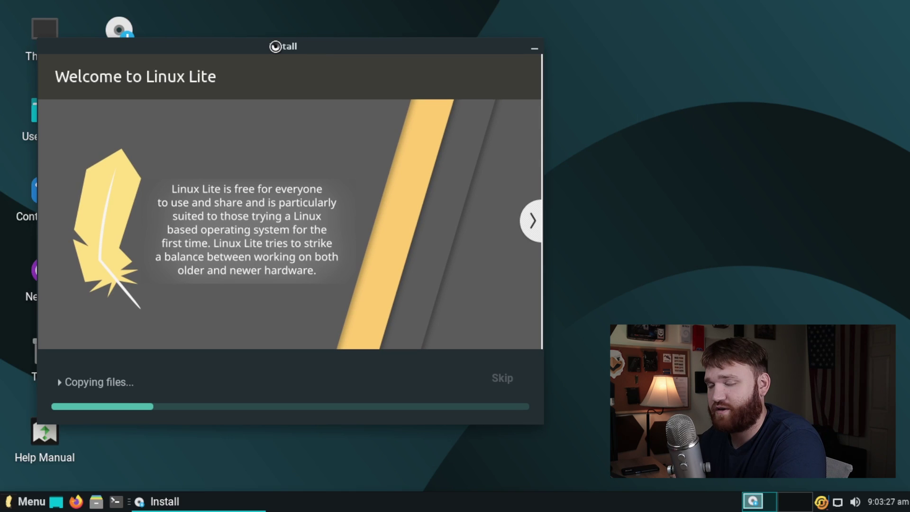
{"action": "left_click_drag", "start_coordinate": [275, 46], "coordinate": [253, 20]}
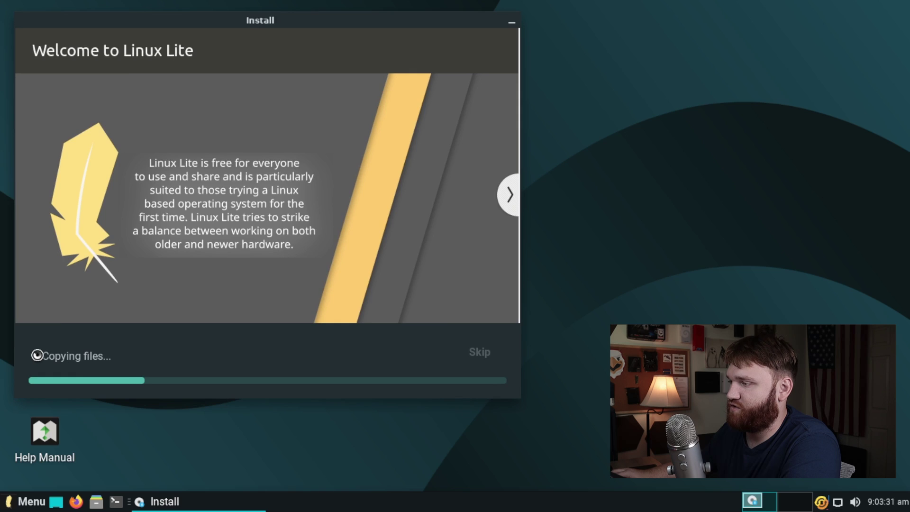
{"action": "left_click", "coordinate": [36, 356]}
{"action": "left_click_drag", "start_coordinate": [423, 40], "coordinate": [251, 24]}
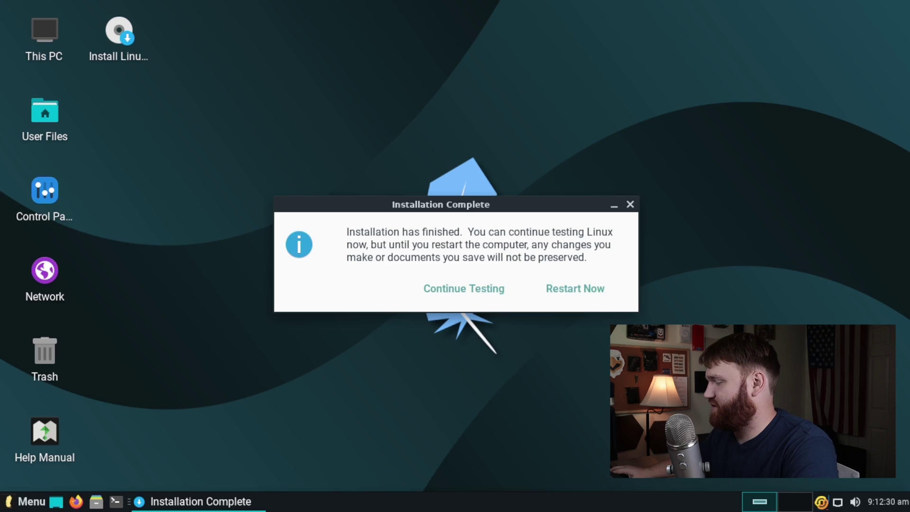
{"action": "left_click_drag", "start_coordinate": [453, 203], "coordinate": [314, 187]}
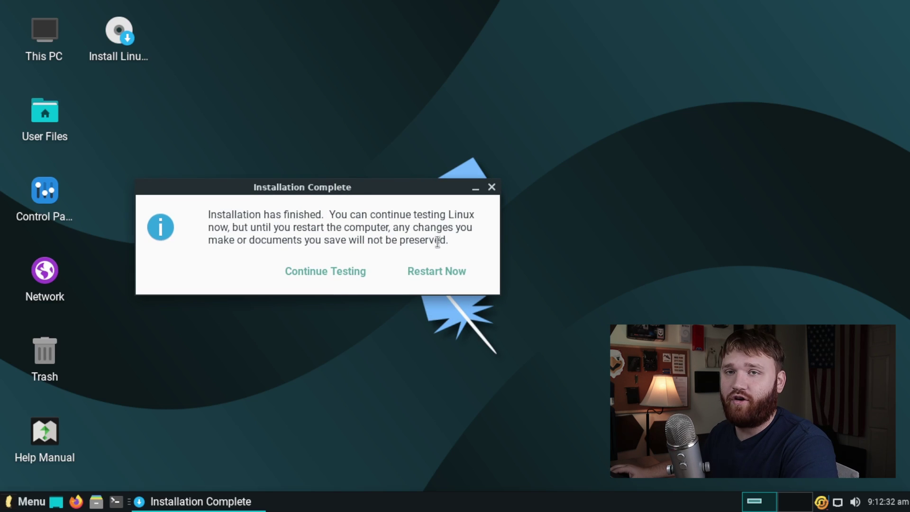
{"action": "left_click", "coordinate": [437, 270]}
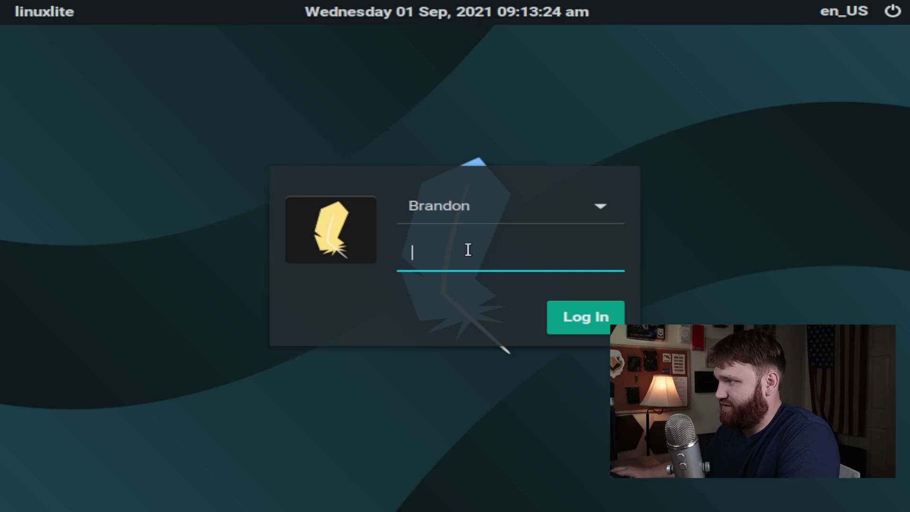
Step: Log in with the account password, dismiss the Display settings window, and move Lite Welcome aside
{"action": "type", "text": "**"}
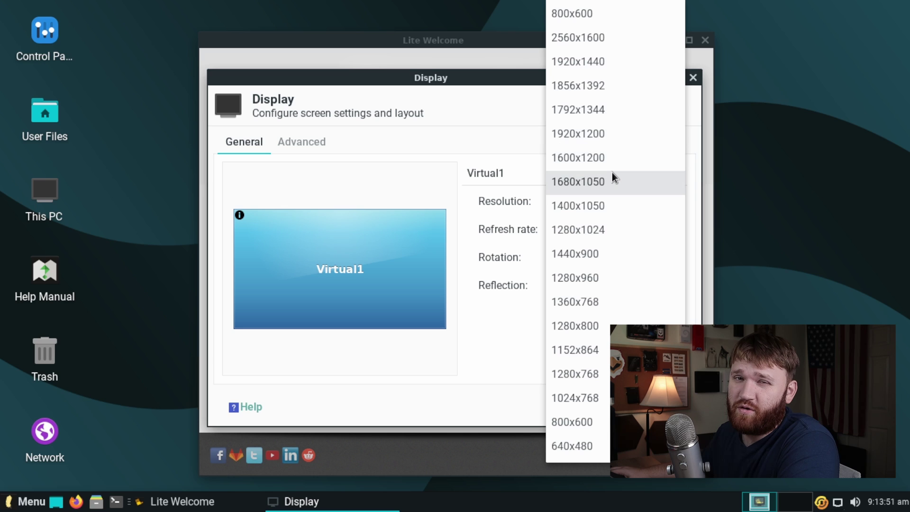
{"action": "left_click", "coordinate": [462, 84]}
{"action": "left_click", "coordinate": [692, 78]}
{"action": "left_click_drag", "start_coordinate": [516, 37], "coordinate": [403, 25]}
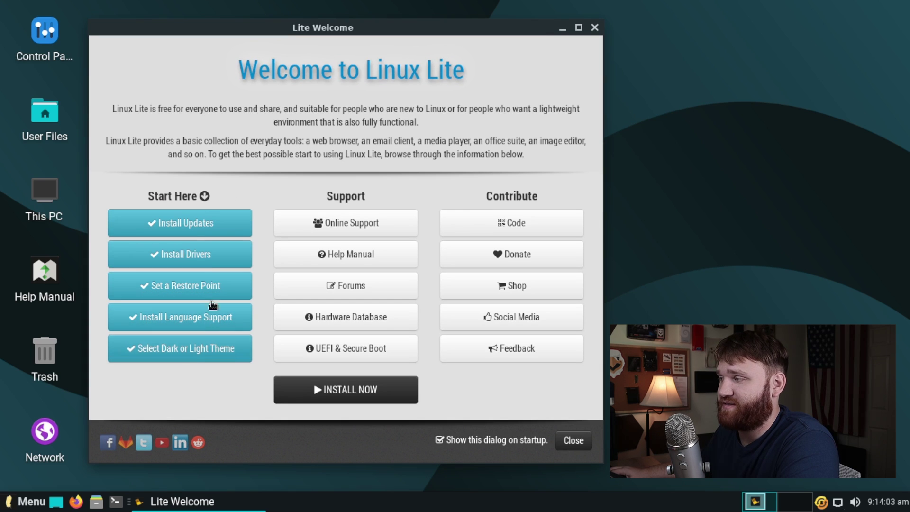
Step: Browse the Install Updates, Install Drivers and Restore Point steps, then launch Install Updates
{"action": "left_click", "coordinate": [173, 256]}
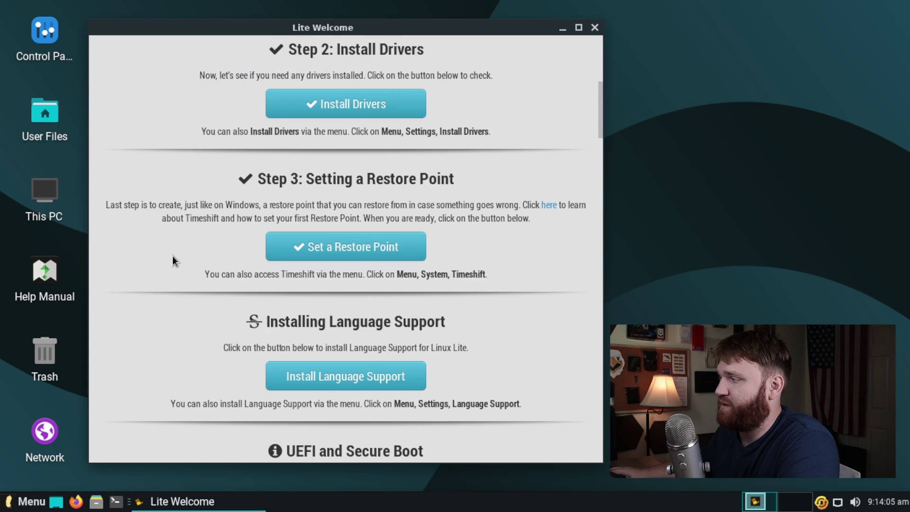
{"action": "scroll", "coordinate": [353, 176], "scroll_direction": "up", "scroll_amount": 7}
{"action": "scroll", "coordinate": [339, 188], "scroll_direction": "down", "scroll_amount": 4}
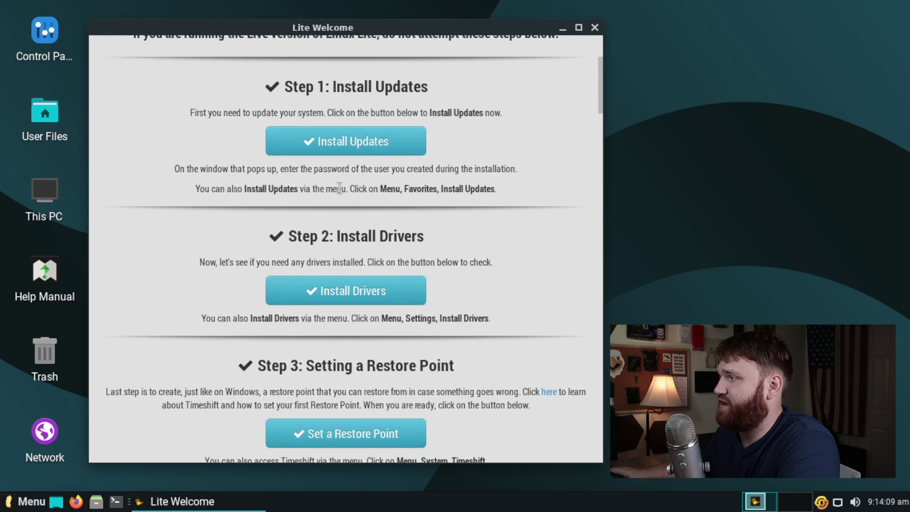
{"action": "scroll", "coordinate": [326, 102], "scroll_direction": "up", "scroll_amount": 3}
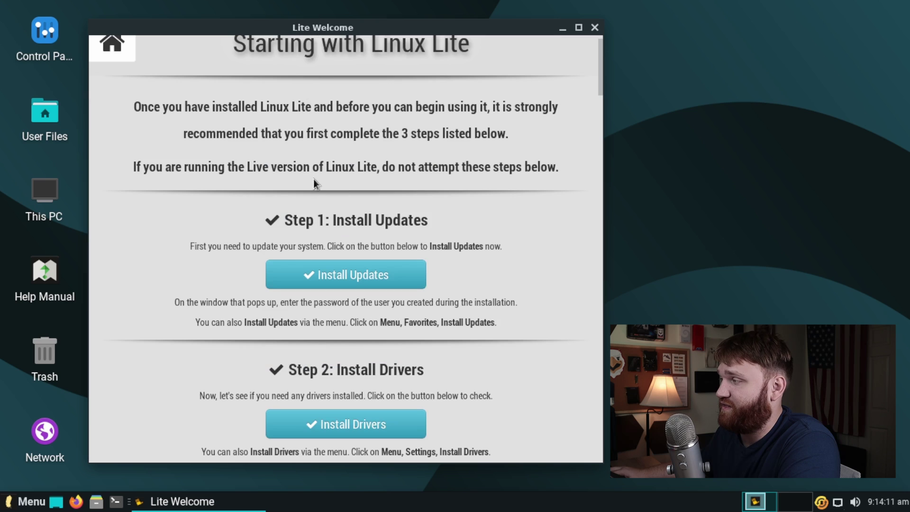
{"action": "scroll", "coordinate": [377, 206], "scroll_direction": "down", "scroll_amount": 2}
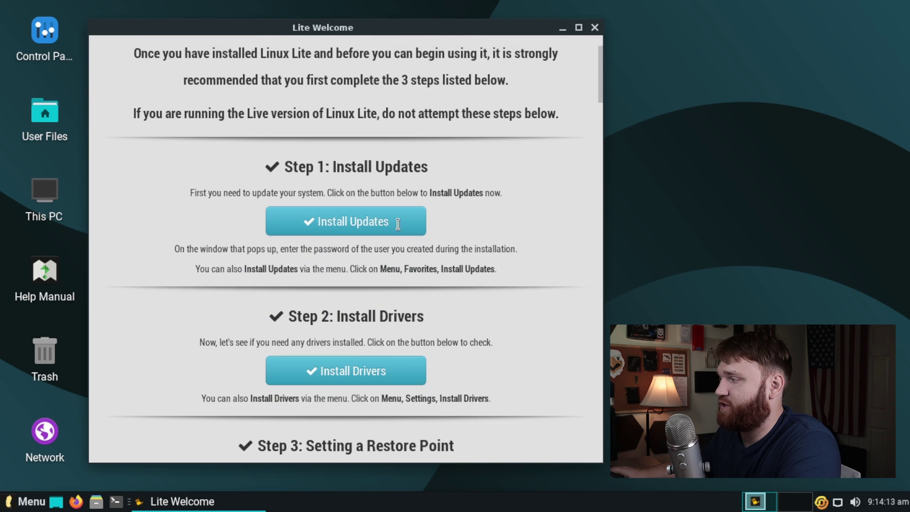
{"action": "scroll", "coordinate": [367, 323], "scroll_direction": "down", "scroll_amount": 3}
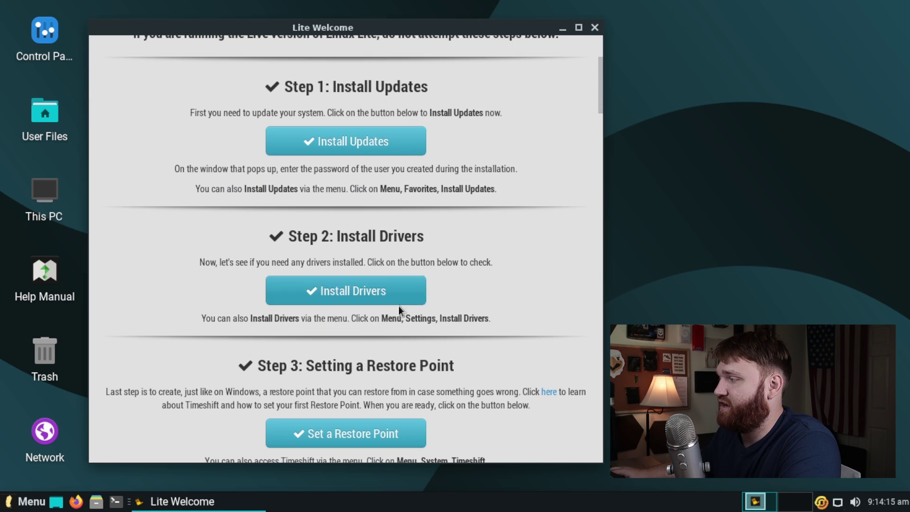
{"action": "scroll", "coordinate": [287, 313], "scroll_direction": "down", "scroll_amount": 1}
{"action": "scroll", "coordinate": [439, 369], "scroll_direction": "down", "scroll_amount": 8}
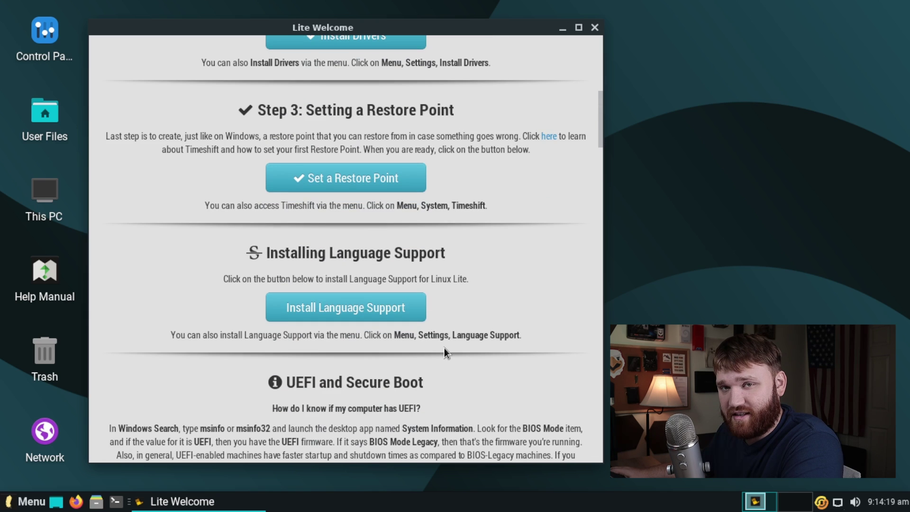
{"action": "scroll", "coordinate": [487, 368], "scroll_direction": "up", "scroll_amount": 6}
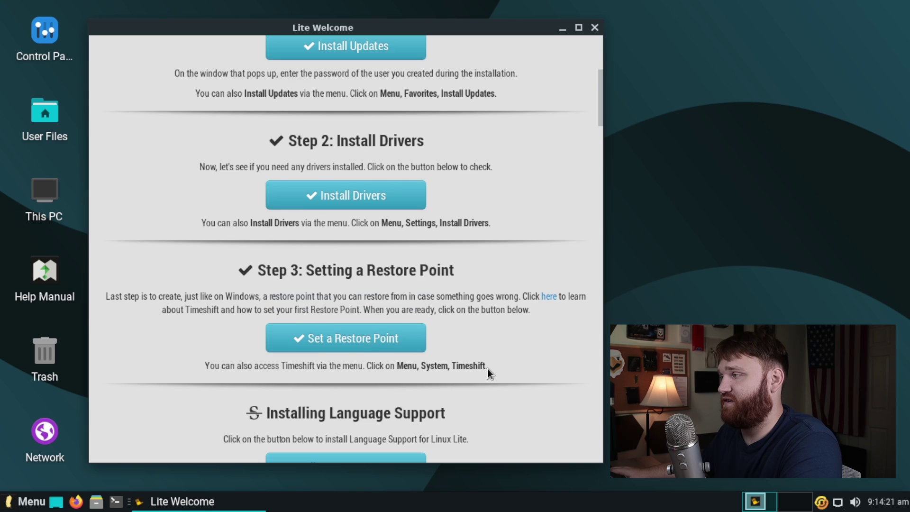
{"action": "scroll", "coordinate": [488, 372], "scroll_direction": "up", "scroll_amount": 2}
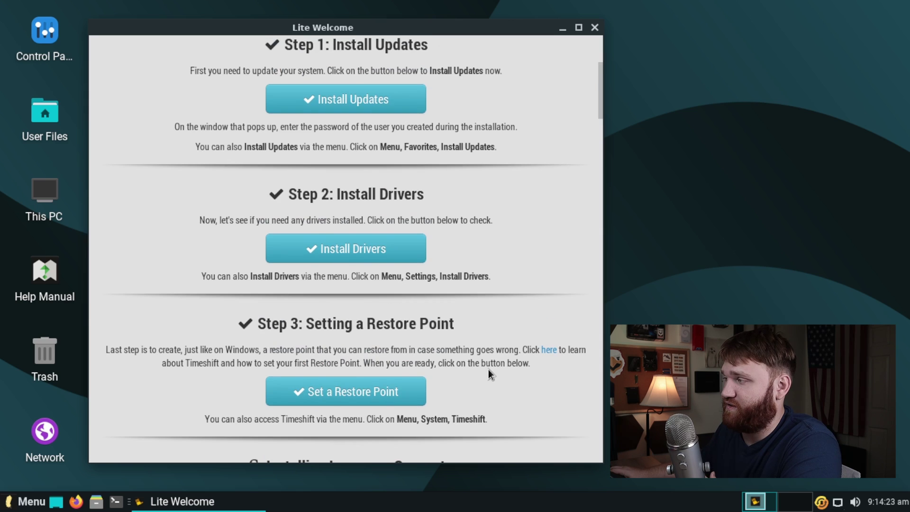
{"action": "scroll", "coordinate": [488, 368], "scroll_direction": "up", "scroll_amount": 7}
{"action": "scroll", "coordinate": [443, 341], "scroll_direction": "down", "scroll_amount": 2}
{"action": "left_click", "coordinate": [399, 243]}
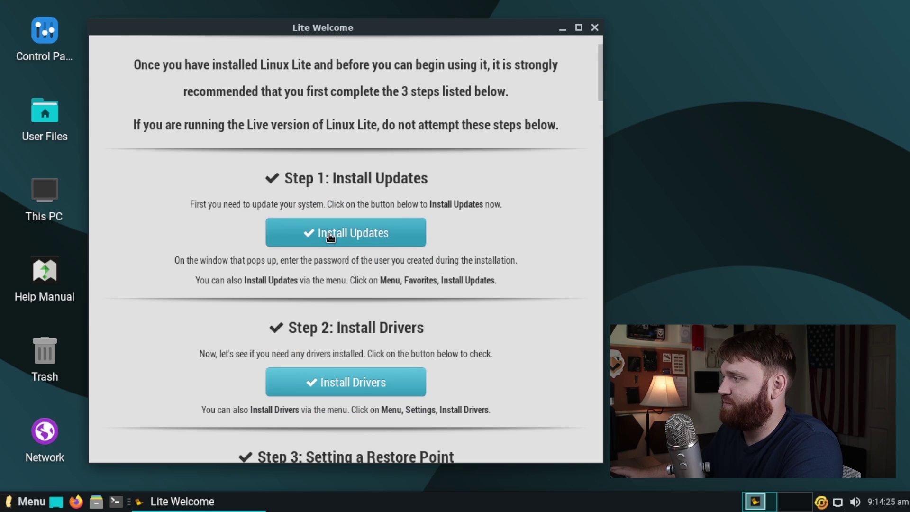
Step: Authorise with the password, install the 11 updates, and decline opening the updates log
{"action": "type", "text": "•••••"}
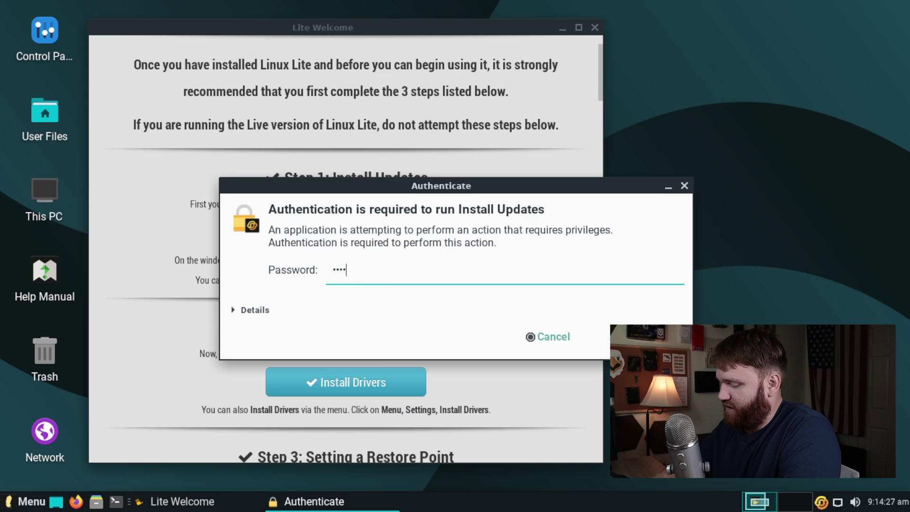
{"action": "key", "text": "Return"}
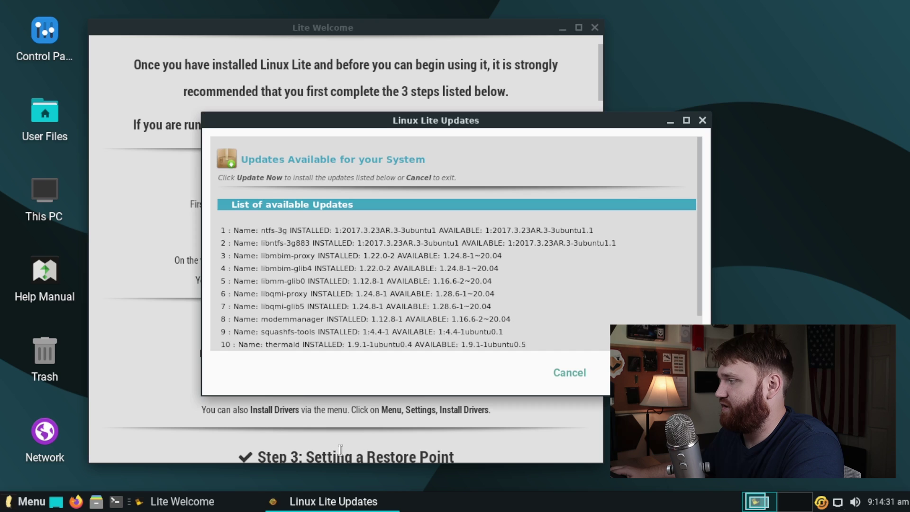
{"action": "scroll", "coordinate": [296, 295], "scroll_direction": "down", "scroll_amount": 2}
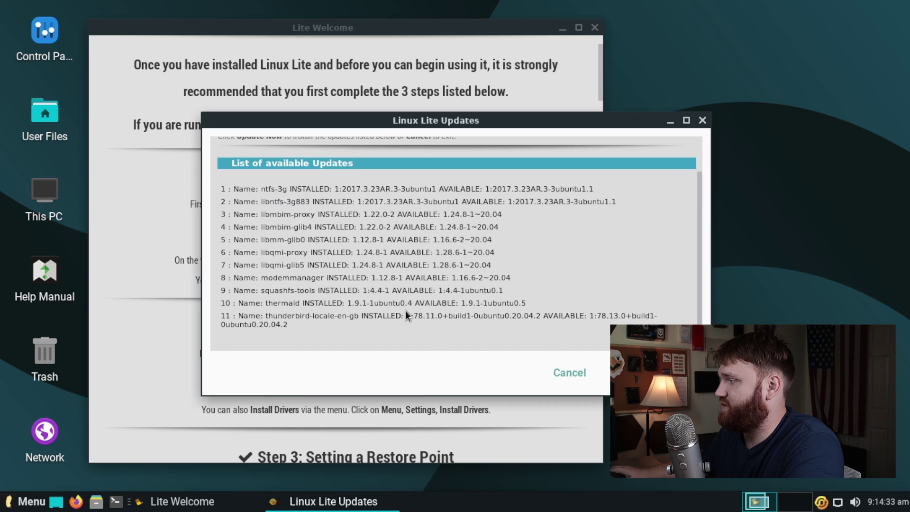
{"action": "left_click", "coordinate": [655, 373]}
{"action": "left_click_drag", "start_coordinate": [457, 217], "coordinate": [253, 117]}
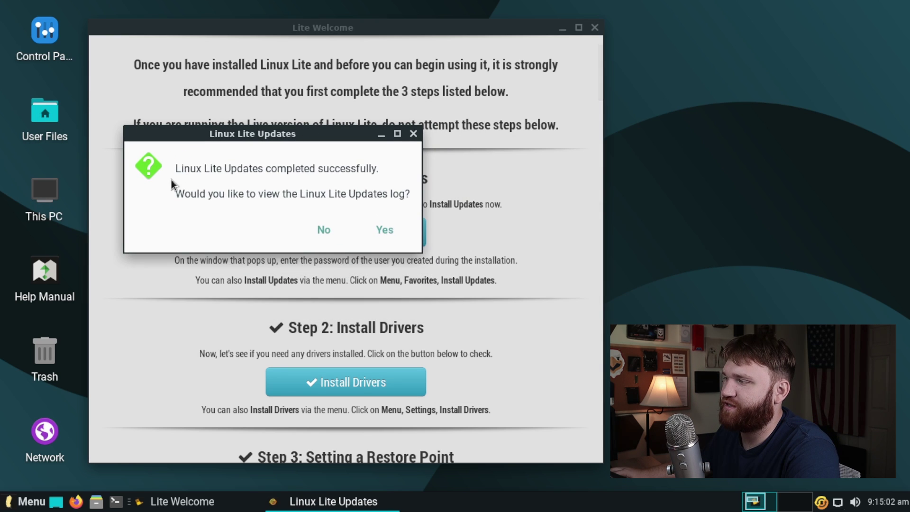
{"action": "left_click", "coordinate": [325, 228]}
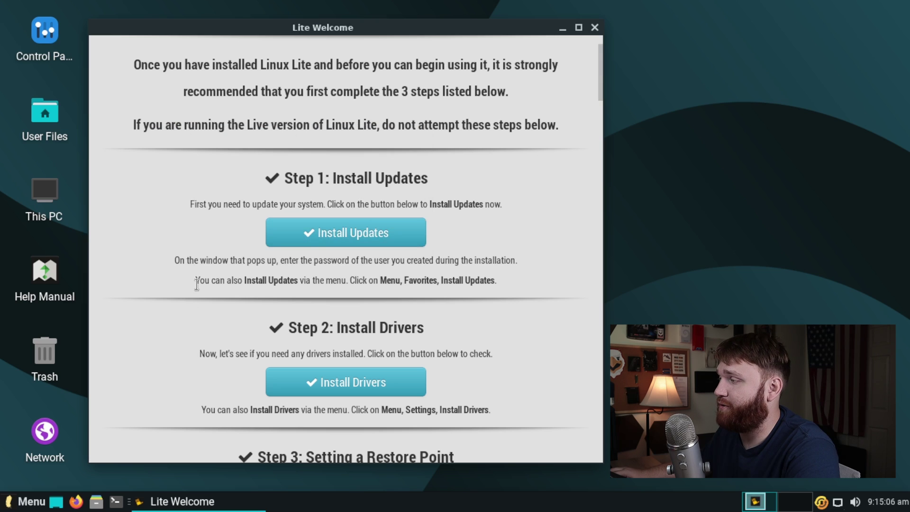
{"action": "left_click_drag", "start_coordinate": [198, 277], "coordinate": [332, 281]}
{"action": "left_click", "coordinate": [244, 272]}
Step: Review Additional Drivers for VMware SVGA II Adapter and VirtualBox Guest Service, then close without applying
{"action": "left_click_drag", "start_coordinate": [196, 281], "coordinate": [504, 279]}
{"action": "left_click", "coordinate": [443, 313]}
{"action": "scroll", "coordinate": [442, 314], "scroll_direction": "down", "scroll_amount": 3}
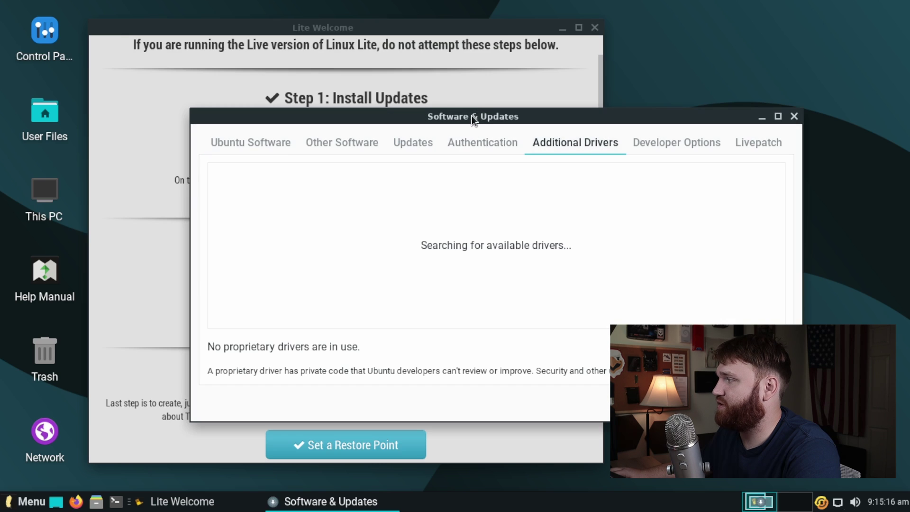
{"action": "left_click_drag", "start_coordinate": [471, 118], "coordinate": [294, 45]}
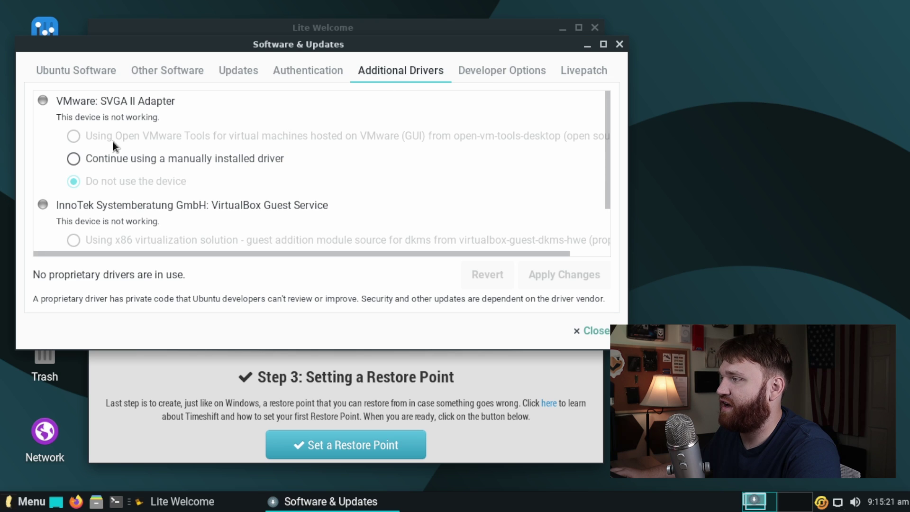
{"action": "scroll", "coordinate": [256, 188], "scroll_direction": "down", "scroll_amount": 3}
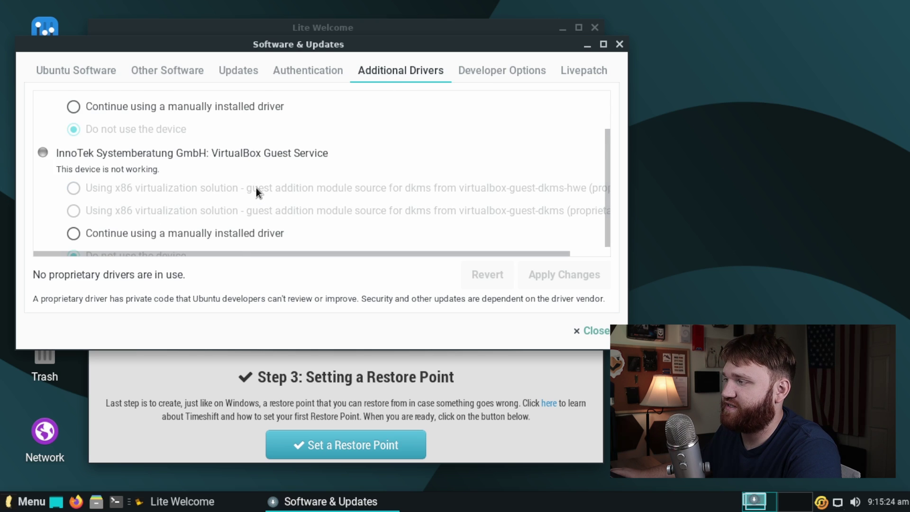
{"action": "scroll", "coordinate": [256, 188], "scroll_direction": "up", "scroll_amount": 3}
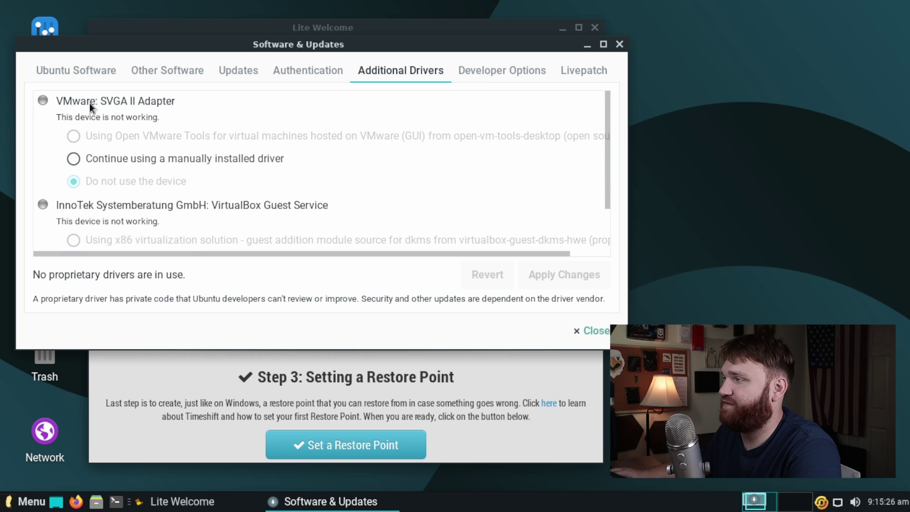
{"action": "scroll", "coordinate": [153, 161], "scroll_direction": "down", "scroll_amount": 3}
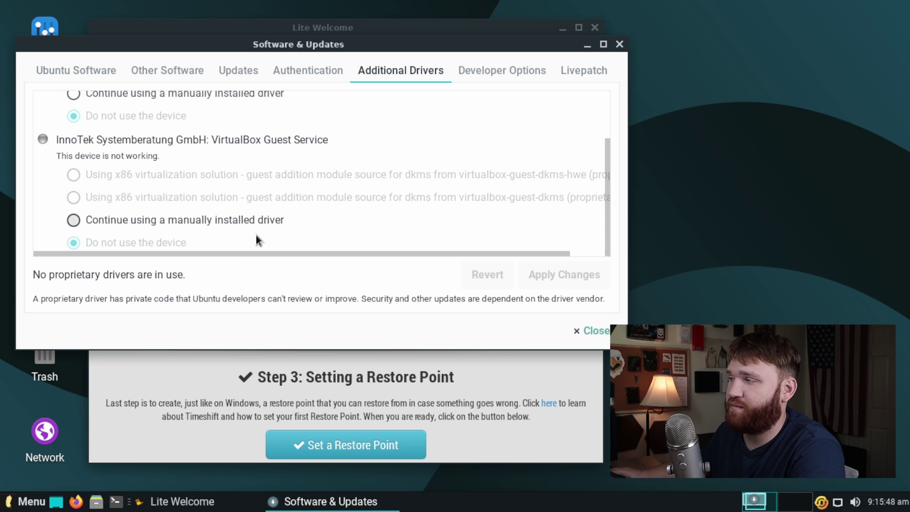
{"action": "scroll", "coordinate": [256, 235], "scroll_direction": "up", "scroll_amount": 2}
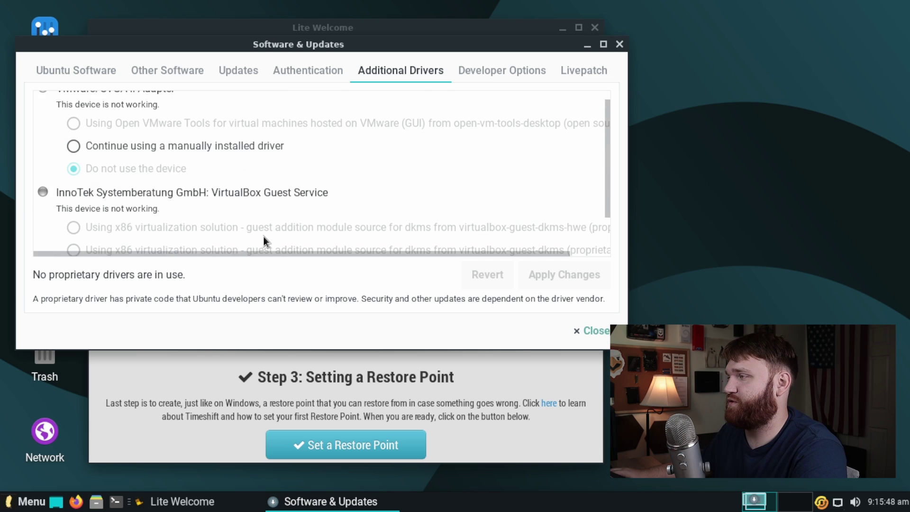
{"action": "scroll", "coordinate": [264, 241], "scroll_direction": "up", "scroll_amount": 1}
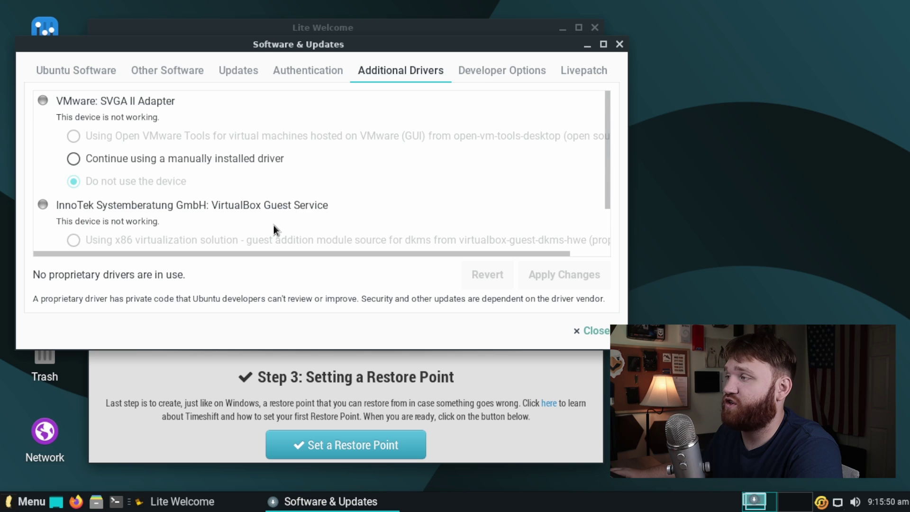
{"action": "scroll", "coordinate": [273, 229], "scroll_direction": "down", "scroll_amount": 3}
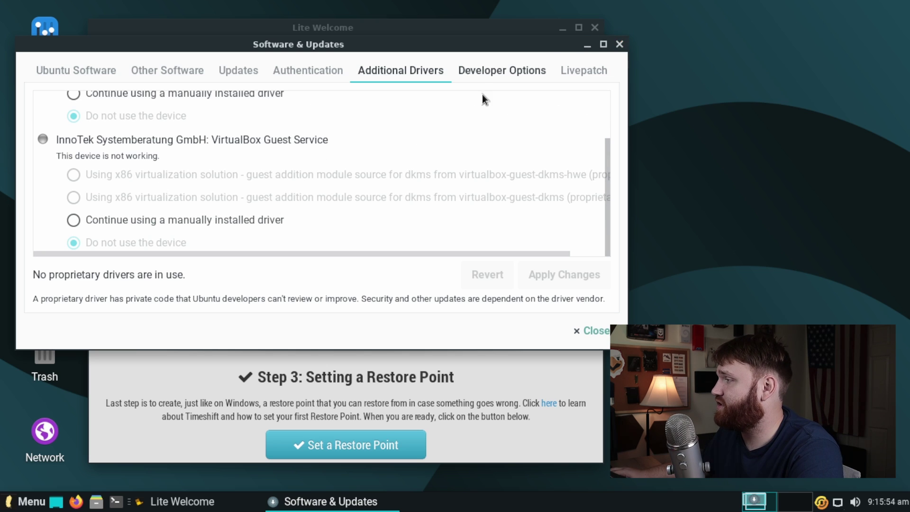
{"action": "scroll", "coordinate": [484, 162], "scroll_direction": "up", "scroll_amount": 1}
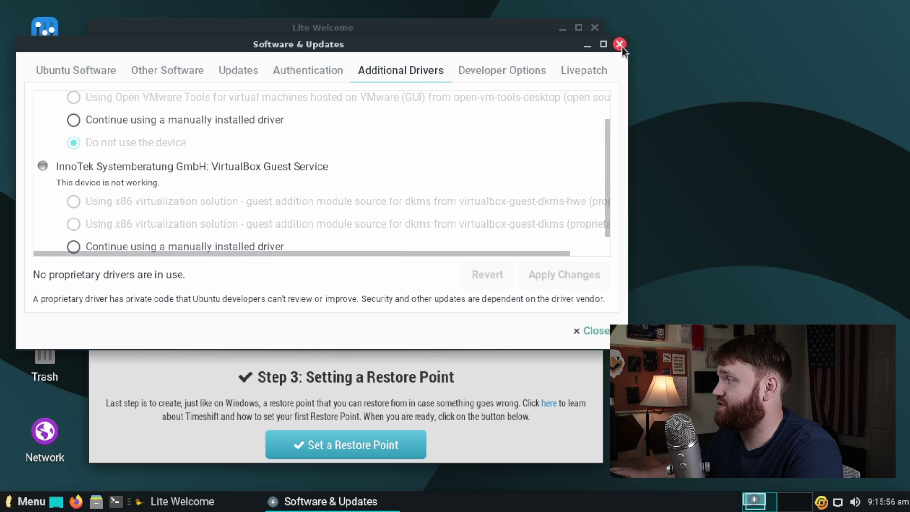
{"action": "left_click", "coordinate": [620, 44]}
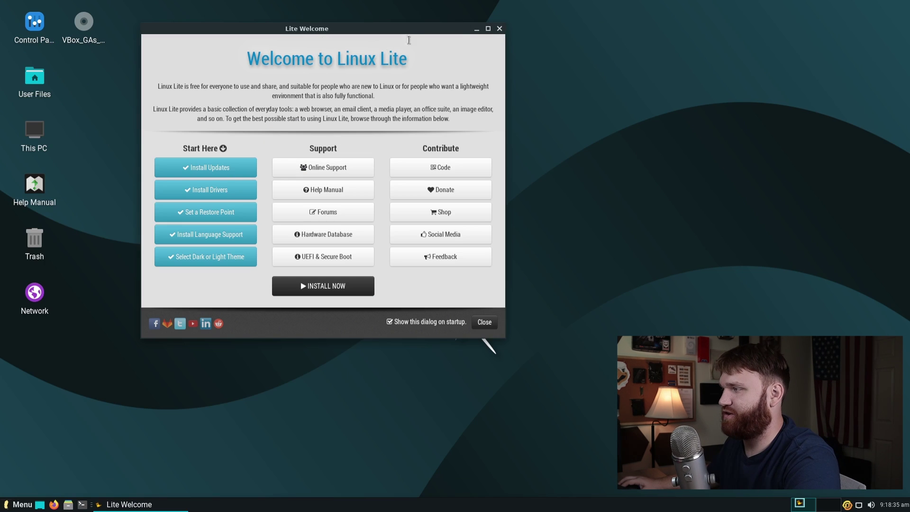
Step: Close Lite Welcome and open a terminal window from the taskbar
{"action": "left_click_drag", "start_coordinate": [409, 39], "coordinate": [372, 86]}
{"action": "left_click", "coordinate": [501, 47]}
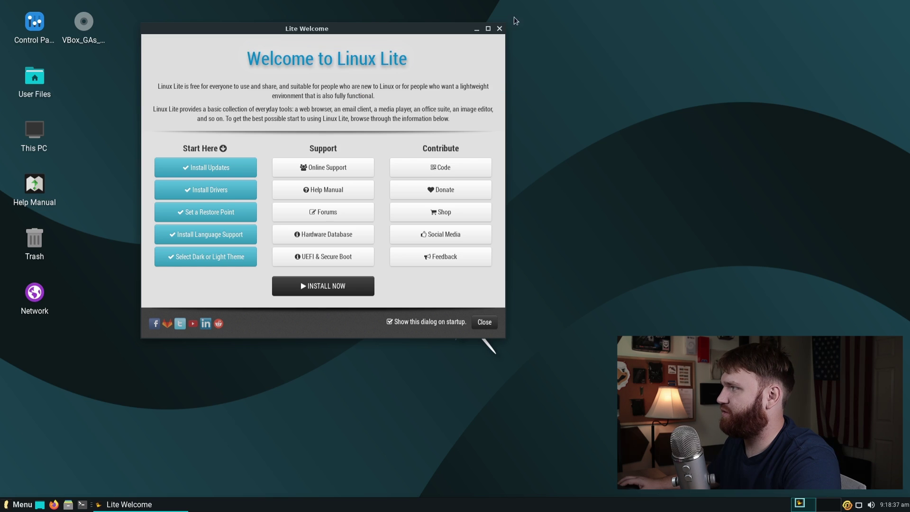
{"action": "left_click", "coordinate": [500, 29]}
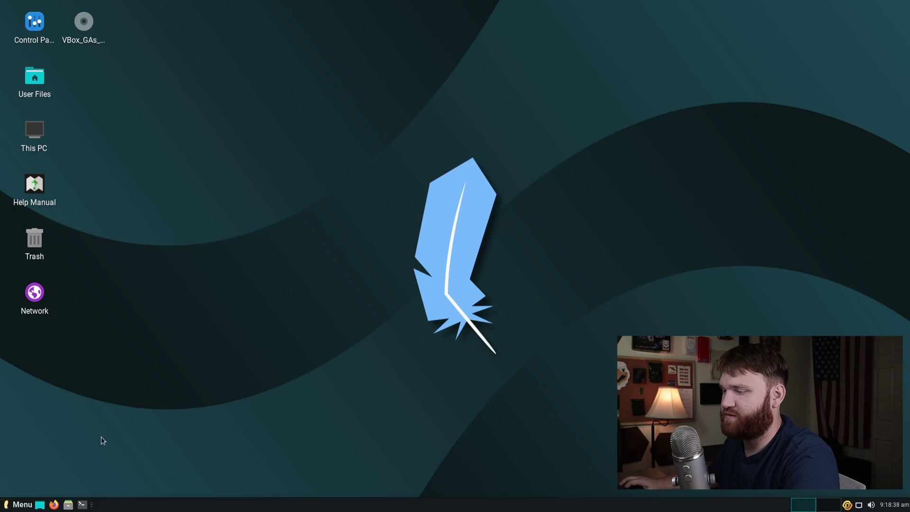
{"action": "left_click", "coordinate": [83, 505]}
{"action": "left_click_drag", "start_coordinate": [252, 17], "coordinate": [314, 80]}
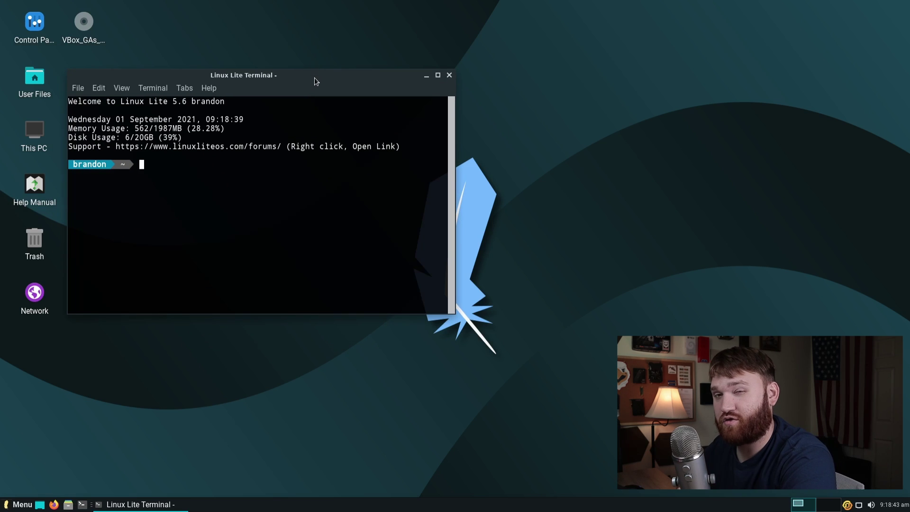
{"action": "left_click_drag", "start_coordinate": [167, 159], "coordinate": [64, 152]}
{"action": "left_click", "coordinate": [155, 169]}
{"action": "left_click", "coordinate": [186, 169]}
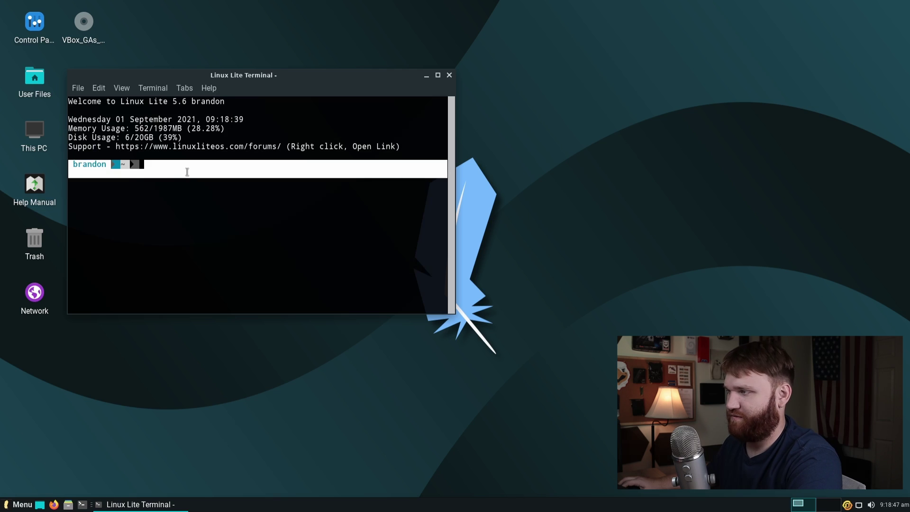
Step: Run neofetch, find it missing, and install it with sudo apt install neofetch
{"action": "type", "text": "neo"}
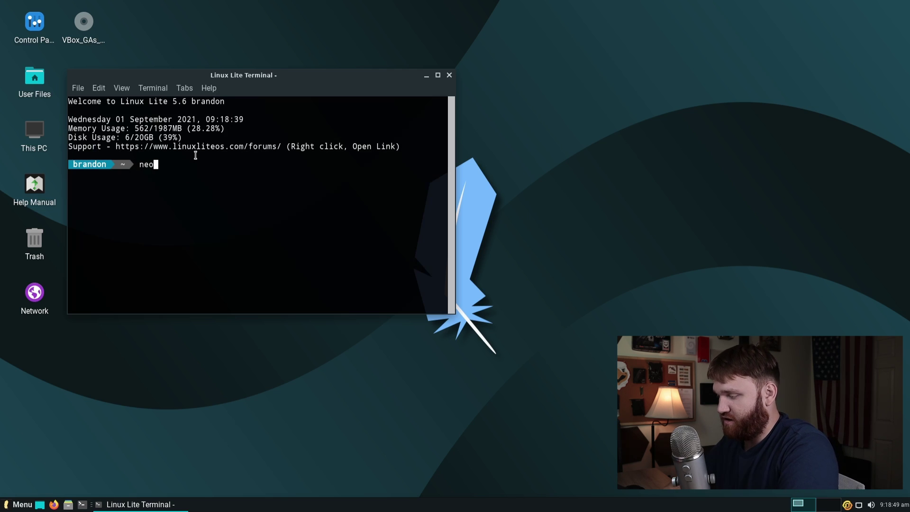
{"action": "type", "text": "fet"}
{"action": "type", "text": "ch"}
{"action": "key", "text": "Return"}
{"action": "type", "text": "sudo apt ins"}
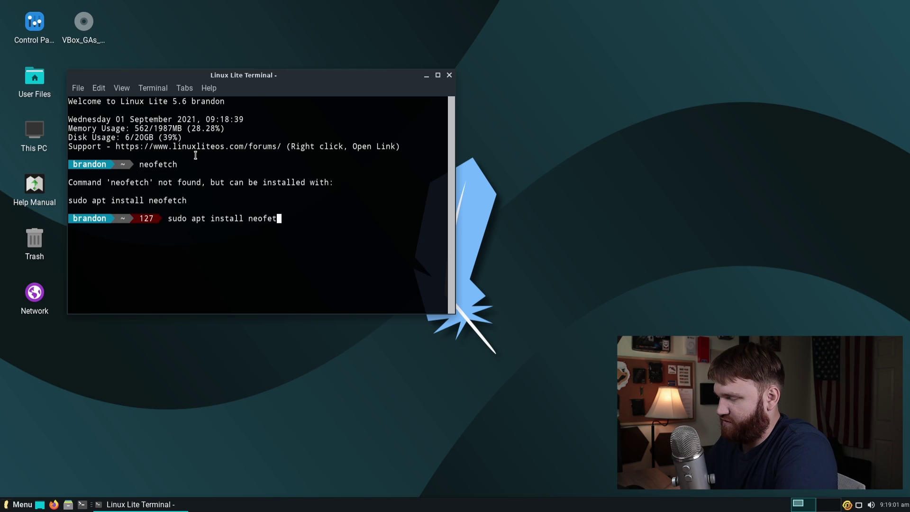
{"action": "key", "text": "Return"}
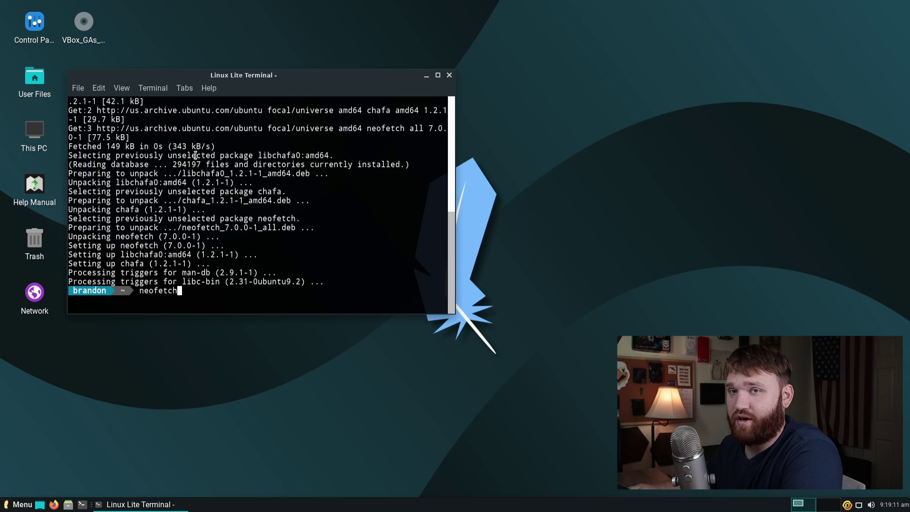
Step: Run neofetch in a taller terminal to view the Linux Lite 5.6 details, then close the terminal
{"action": "key", "text": "Return"}
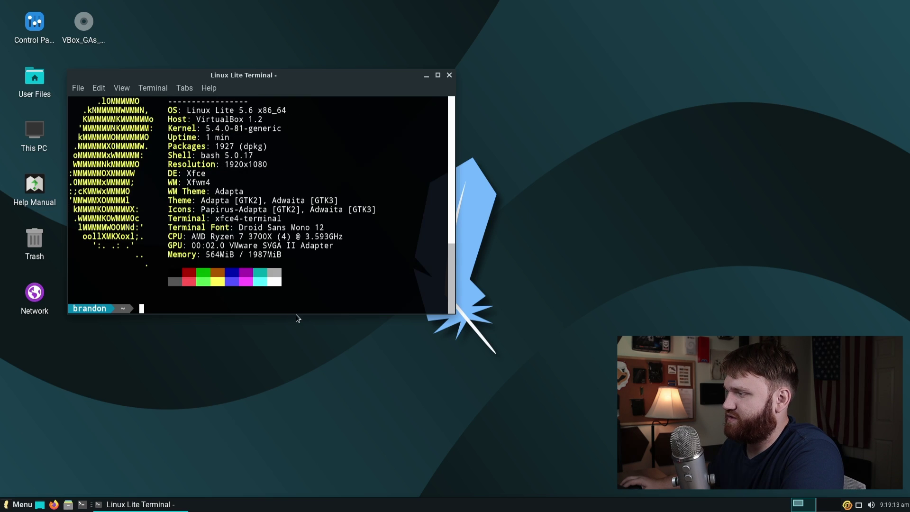
{"action": "left_click_drag", "start_coordinate": [296, 313], "coordinate": [296, 377]}
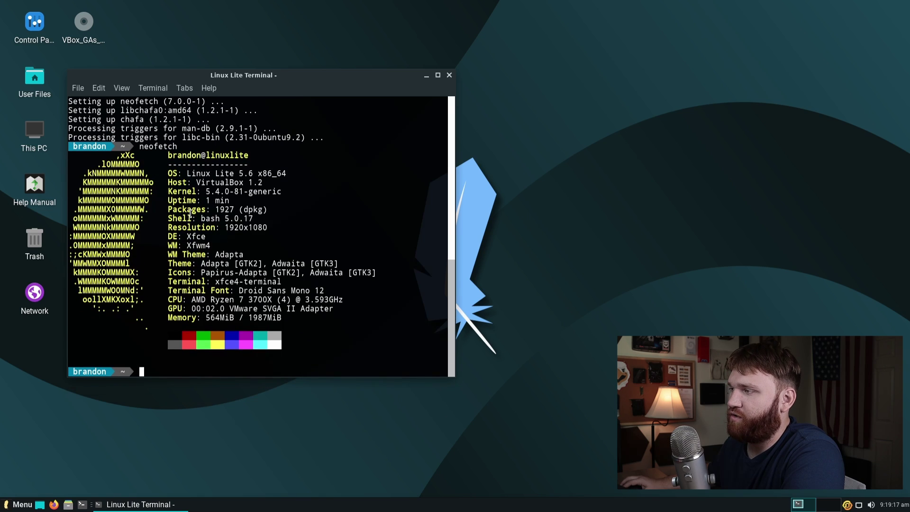
{"action": "left_click_drag", "start_coordinate": [188, 217], "coordinate": [243, 219]}
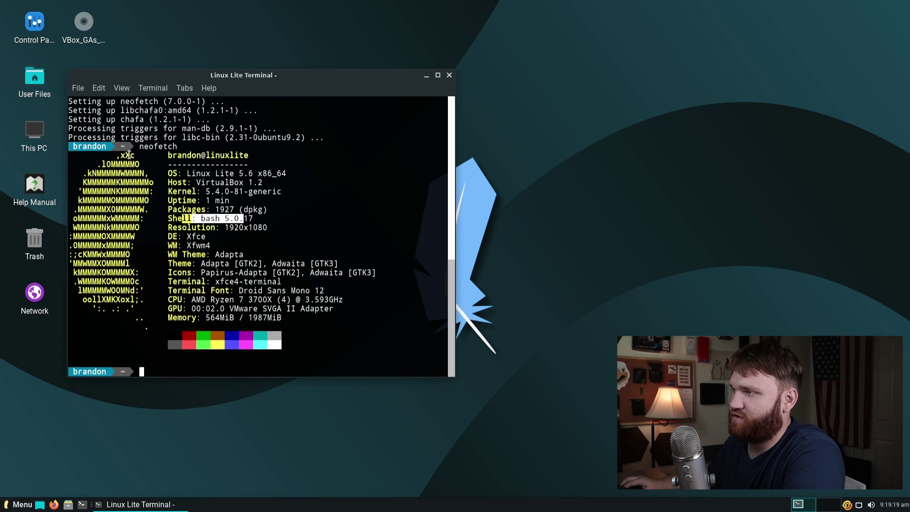
{"action": "mouse_move", "coordinate": [131, 143]}
{"action": "left_mouse_down"}
{"action": "mouse_move", "coordinate": [167, 147]}
{"action": "mouse_move", "coordinate": [142, 156]}
{"action": "left_mouse_up"}
{"action": "left_click", "coordinate": [225, 173]}
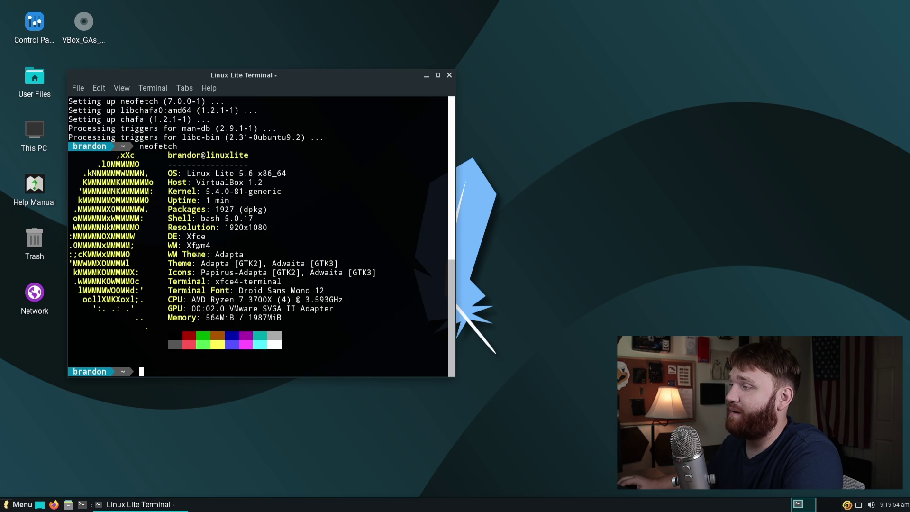
{"action": "left_click", "coordinate": [449, 75]}
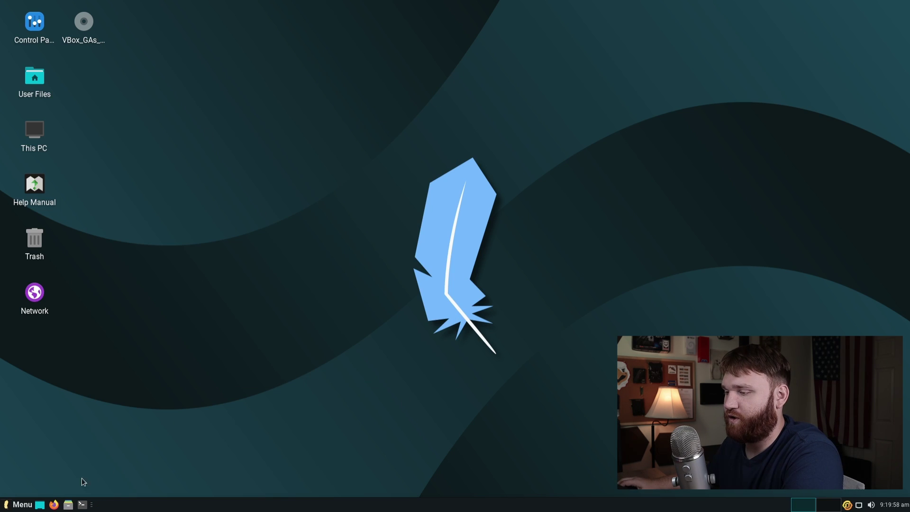
Step: Browse the Whisker Menu's Office, My Computer, Settings and Accessories categories
{"action": "left_click", "coordinate": [13, 507]}
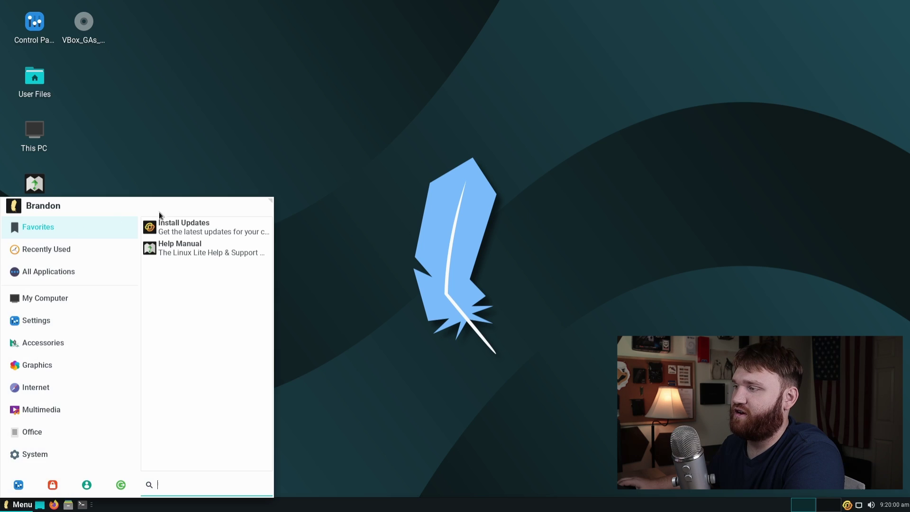
{"action": "left_click", "coordinate": [69, 432]}
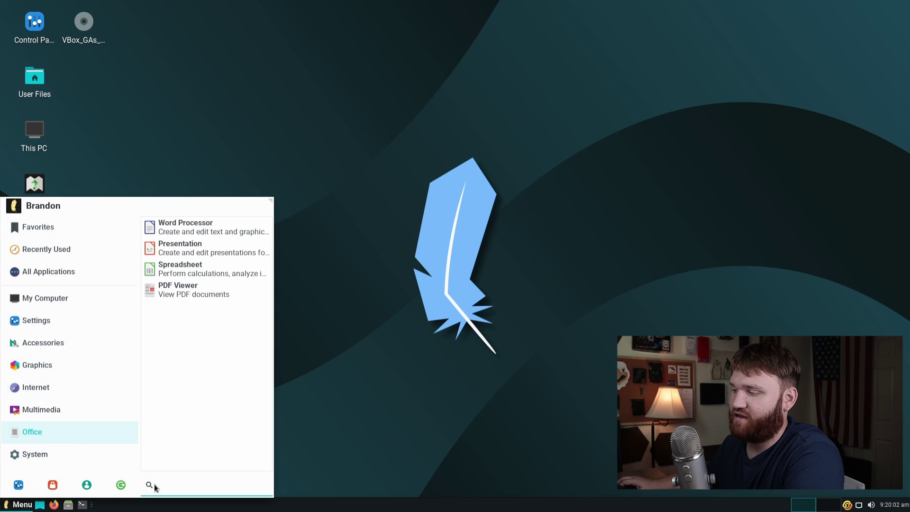
{"action": "left_click", "coordinate": [47, 307]}
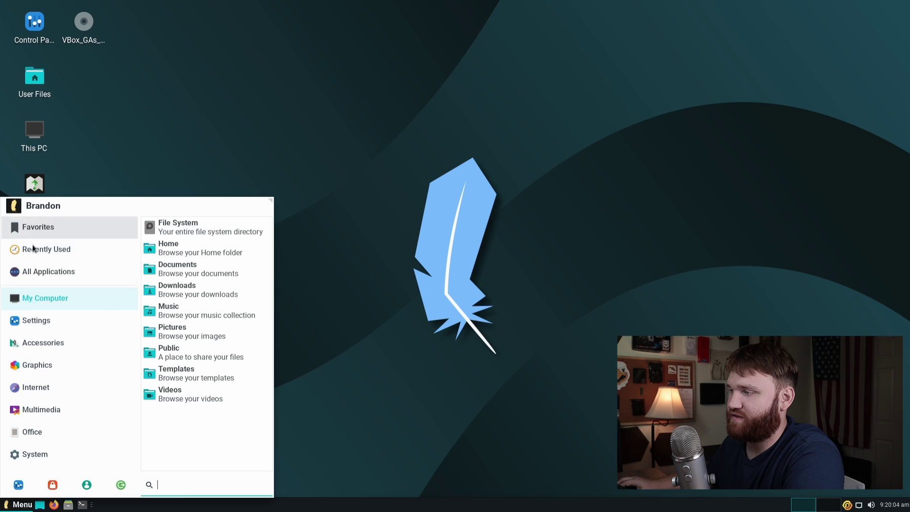
{"action": "left_click", "coordinate": [48, 327]}
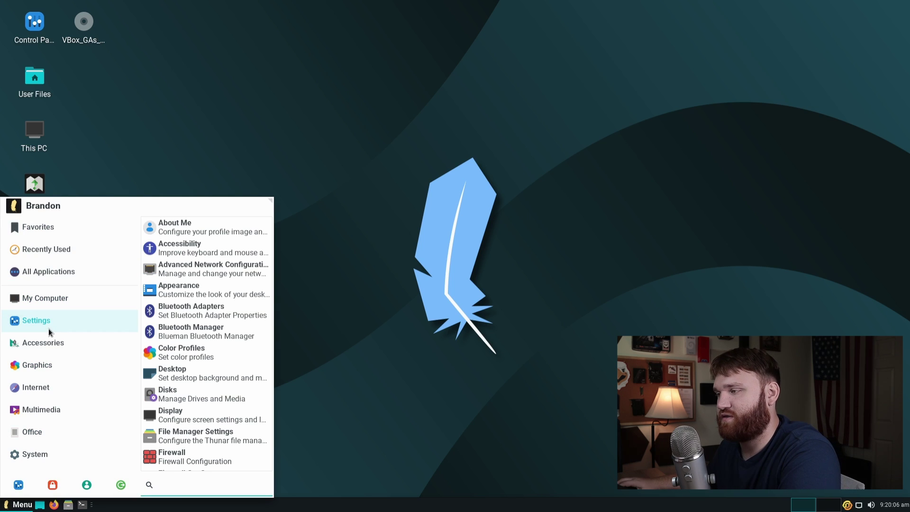
{"action": "left_click", "coordinate": [74, 341]}
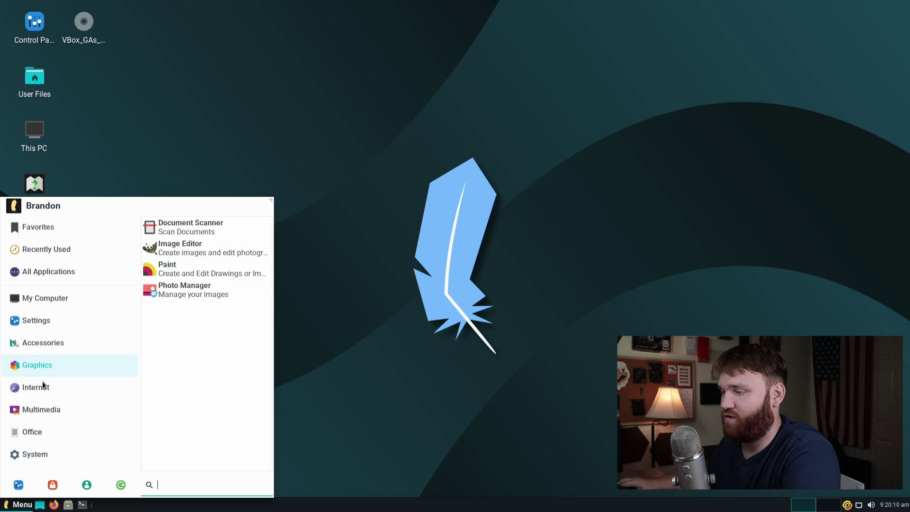
Step: Launch Task Manager from the System category and move its window clear of the desktop icons
{"action": "mouse_move", "coordinate": [57, 410]}
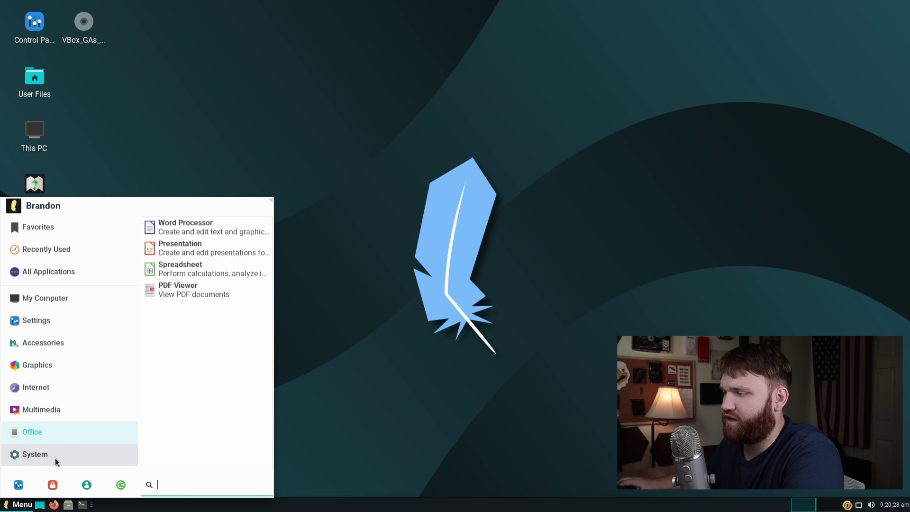
{"action": "mouse_move", "coordinate": [55, 456]}
{"action": "left_click", "coordinate": [176, 373]}
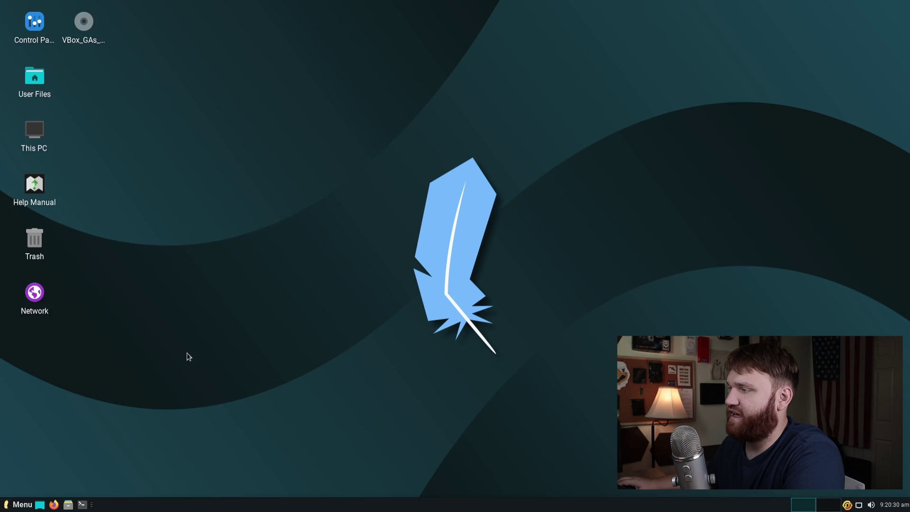
{"action": "left_click_drag", "start_coordinate": [158, 6], "coordinate": [270, 88]}
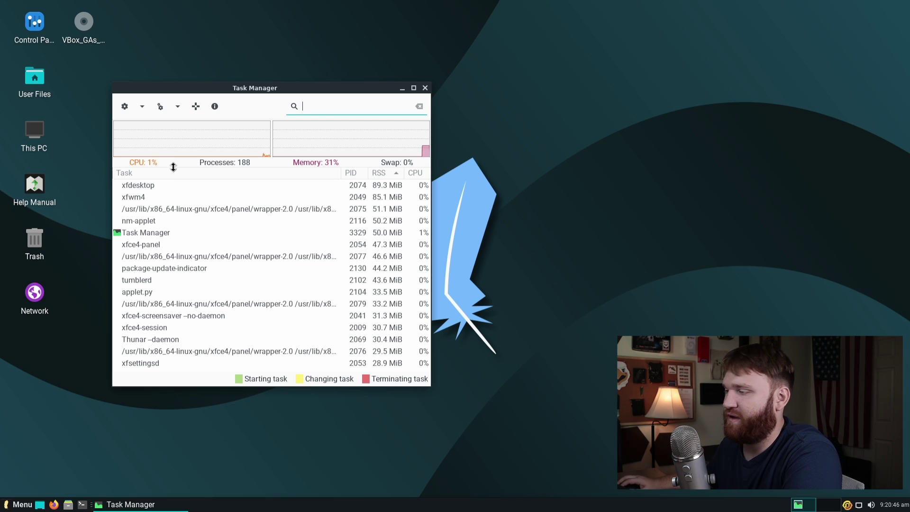
Step: Scroll down and back up through Task Manager's process list, then close its window
{"action": "scroll", "coordinate": [283, 267], "scroll_direction": "down", "scroll_amount": 10}
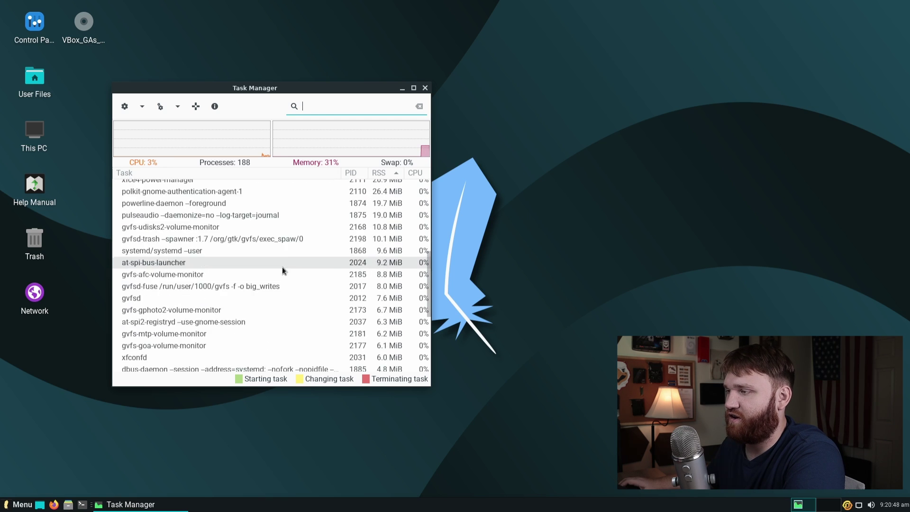
{"action": "scroll", "coordinate": [282, 270], "scroll_direction": "down", "scroll_amount": 3}
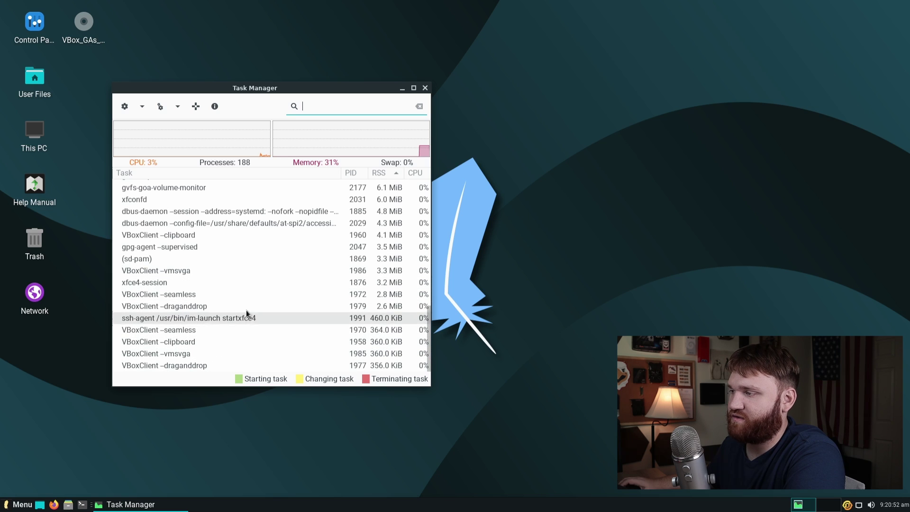
{"action": "scroll", "coordinate": [254, 310], "scroll_direction": "up", "scroll_amount": 1}
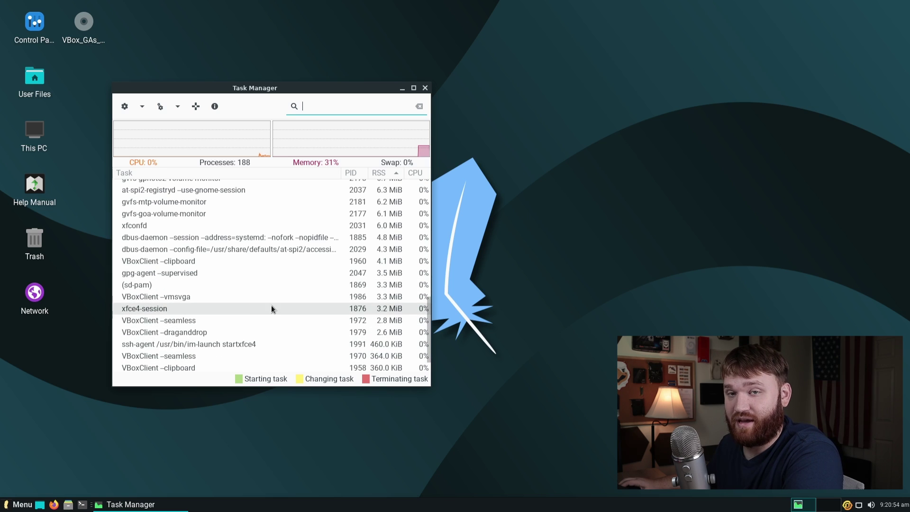
{"action": "scroll", "coordinate": [313, 270], "scroll_direction": "up", "scroll_amount": 4}
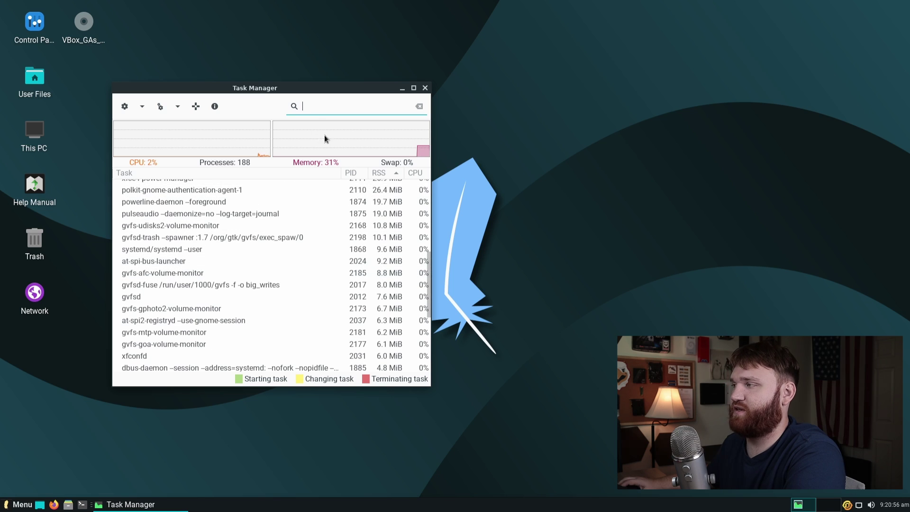
{"action": "left_click", "coordinate": [425, 87]}
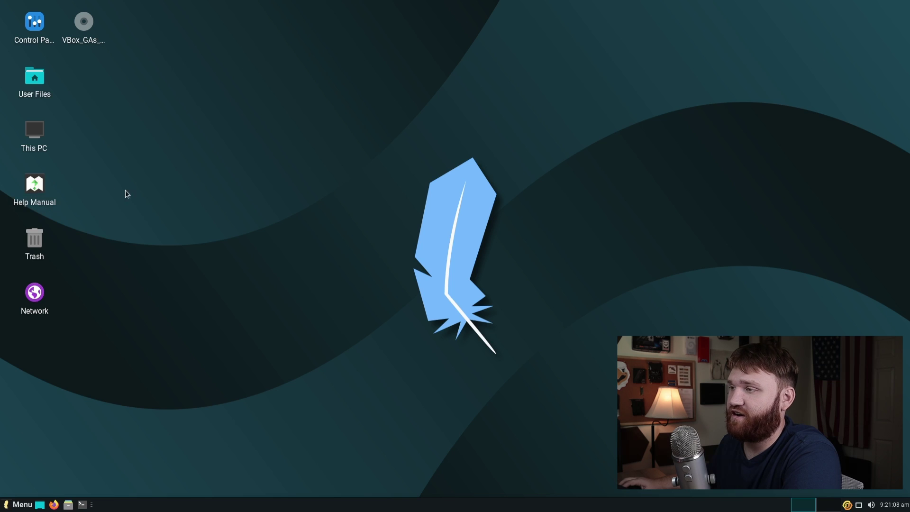
Step: Open the Help Manual from the desktop, dismiss Firefox's welcome message, and enlarge the window
{"action": "double_click", "coordinate": [41, 187]}
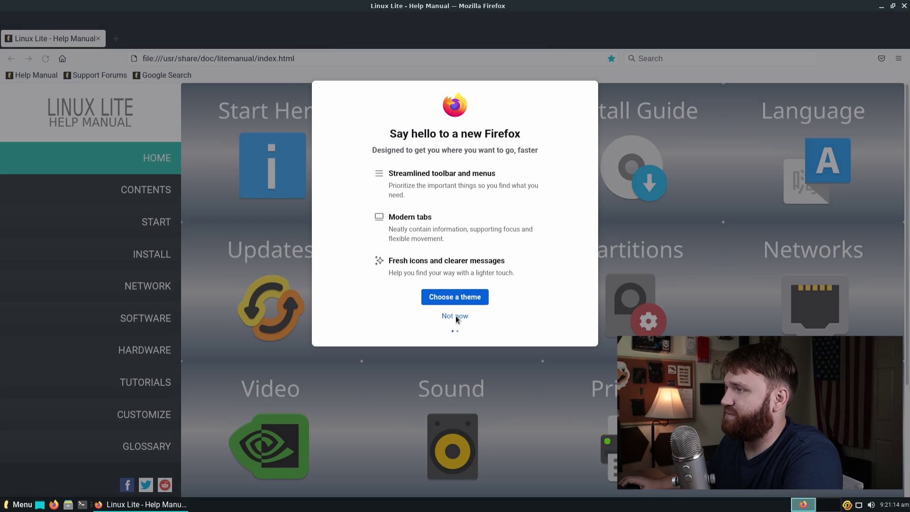
{"action": "left_click", "coordinate": [456, 316]}
{"action": "left_click_drag", "start_coordinate": [358, 6], "coordinate": [236, 12]}
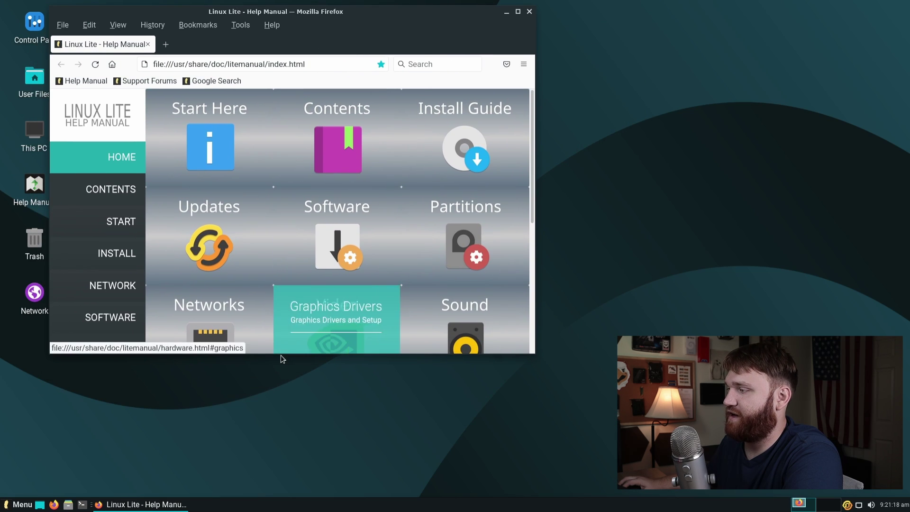
{"action": "left_click_drag", "start_coordinate": [281, 354], "coordinate": [286, 484]}
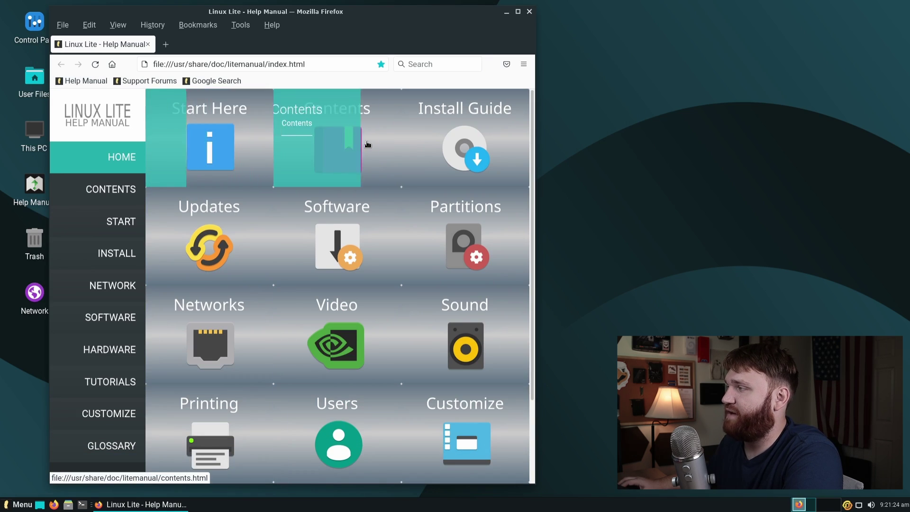
Step: Read through the manual's Start Here page
{"action": "left_click", "coordinate": [237, 139]}
{"action": "scroll", "coordinate": [291, 269], "scroll_direction": "down", "scroll_amount": 3}
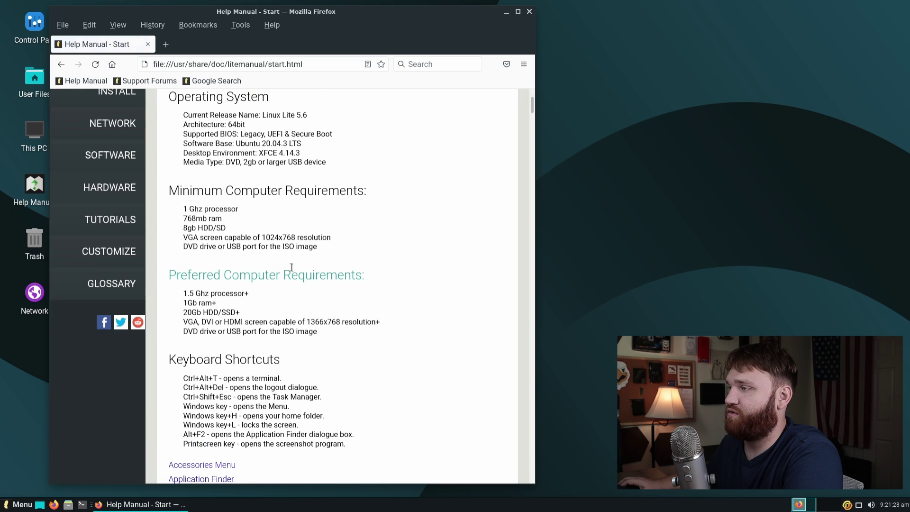
{"action": "scroll", "coordinate": [312, 245], "scroll_direction": "down", "scroll_amount": 2}
{"action": "scroll", "coordinate": [312, 245], "scroll_direction": "up", "scroll_amount": 3}
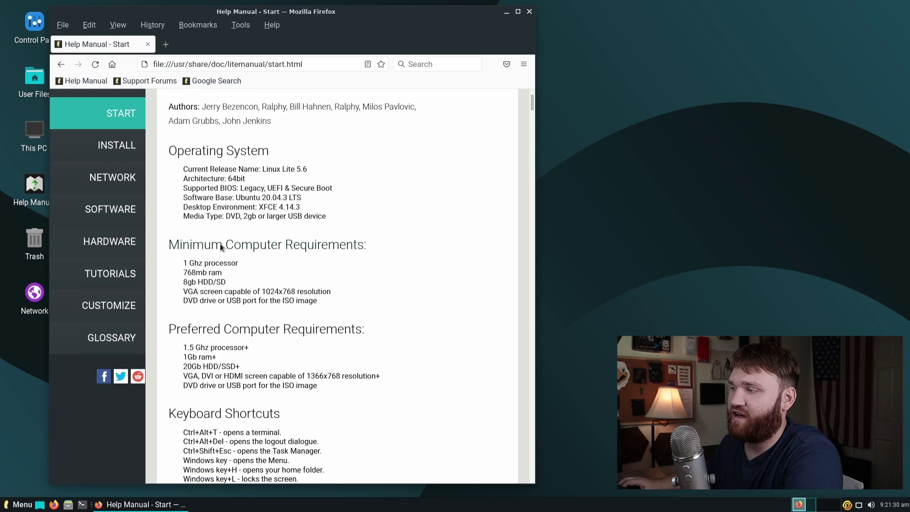
{"action": "scroll", "coordinate": [234, 282], "scroll_direction": "down", "scroll_amount": 3}
{"action": "scroll", "coordinate": [246, 270], "scroll_direction": "up", "scroll_amount": 5}
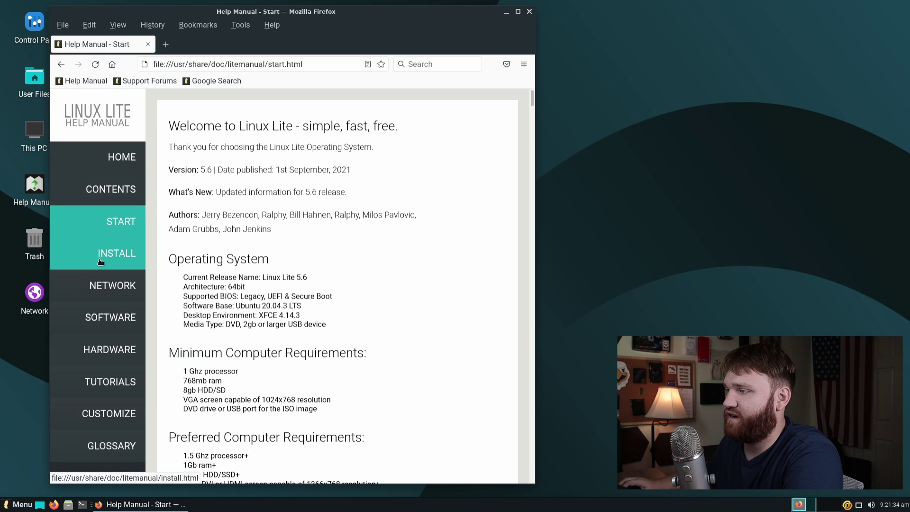
{"action": "scroll", "coordinate": [98, 225], "scroll_direction": "down", "scroll_amount": 4}
{"action": "scroll", "coordinate": [99, 225], "scroll_direction": "up", "scroll_amount": 4}
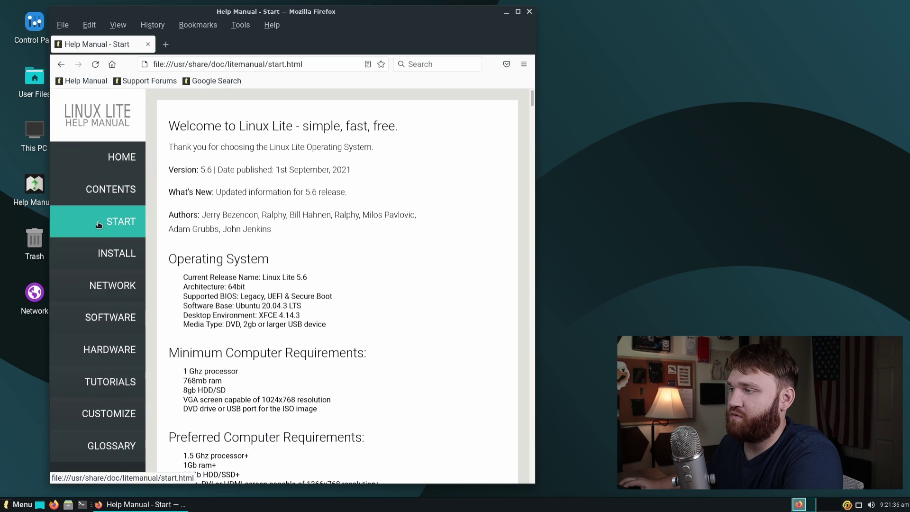
Step: Look through the Install and Network sections of the manual
{"action": "left_click", "coordinate": [112, 253]}
{"action": "scroll", "coordinate": [223, 275], "scroll_direction": "down", "scroll_amount": 1}
{"action": "scroll", "coordinate": [283, 300], "scroll_direction": "up", "scroll_amount": 1}
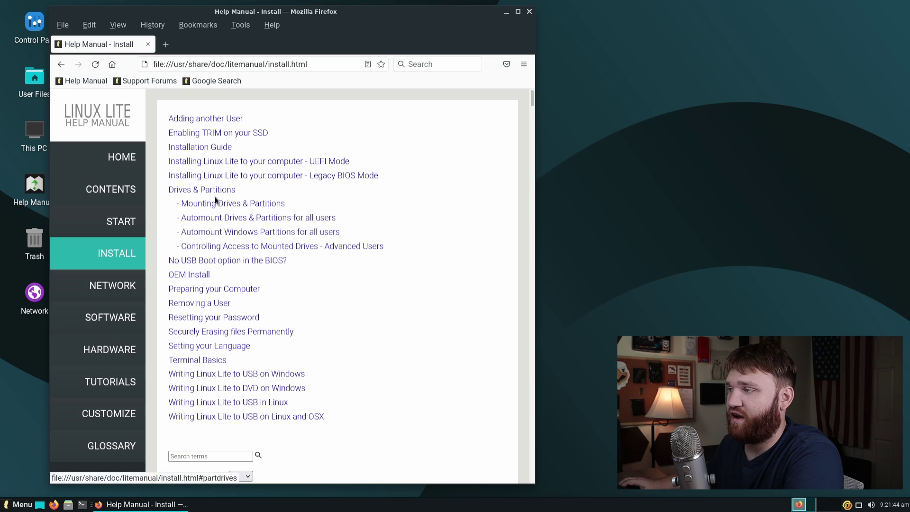
{"action": "left_click", "coordinate": [114, 284]}
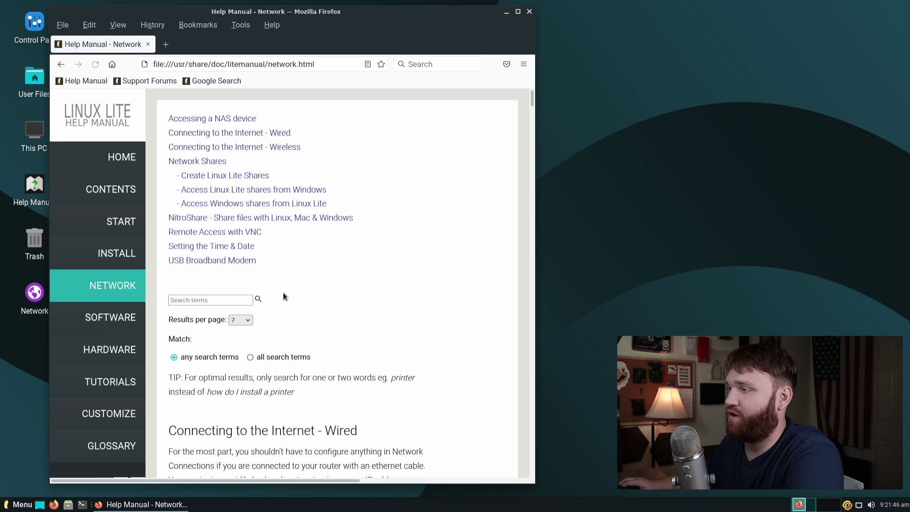
{"action": "scroll", "coordinate": [283, 292], "scroll_direction": "down", "scroll_amount": 4}
{"action": "scroll", "coordinate": [283, 292], "scroll_direction": "up", "scroll_amount": 4}
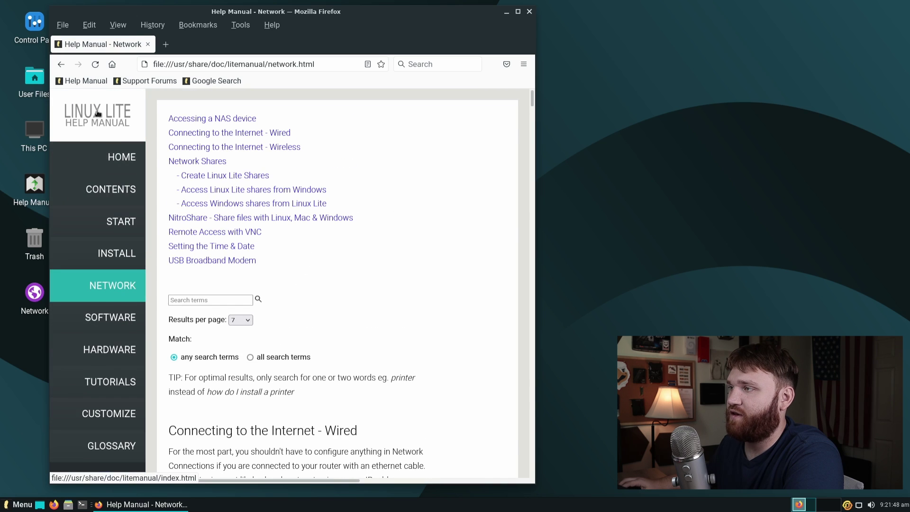
Step: Return to the manual home page and read the Graphics Drivers and Setup section
{"action": "left_click", "coordinate": [122, 157]}
{"action": "scroll", "coordinate": [346, 171], "scroll_direction": "down", "scroll_amount": 2}
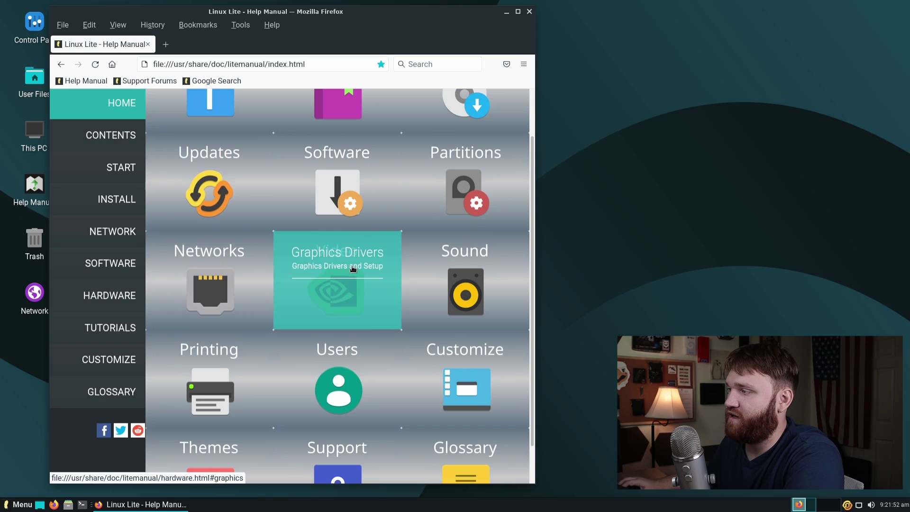
{"action": "left_click", "coordinate": [307, 264]}
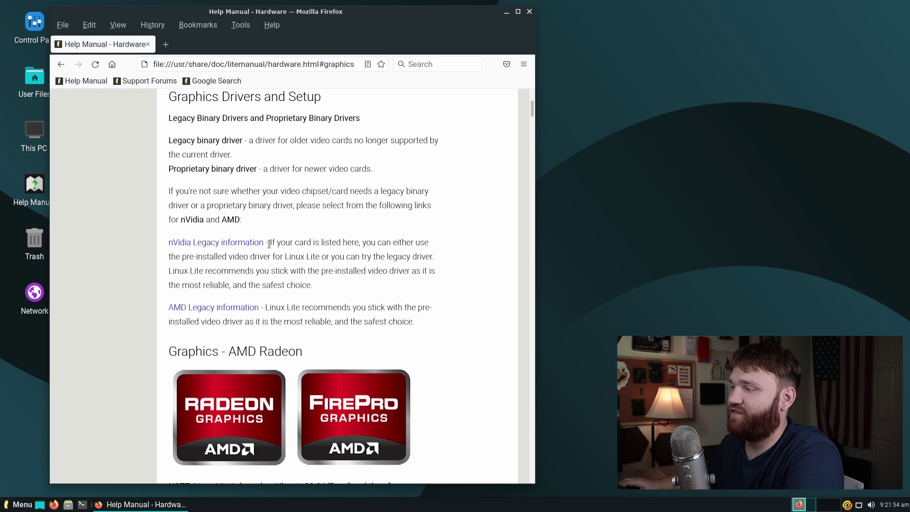
{"action": "scroll", "coordinate": [268, 244], "scroll_direction": "down", "scroll_amount": 15}
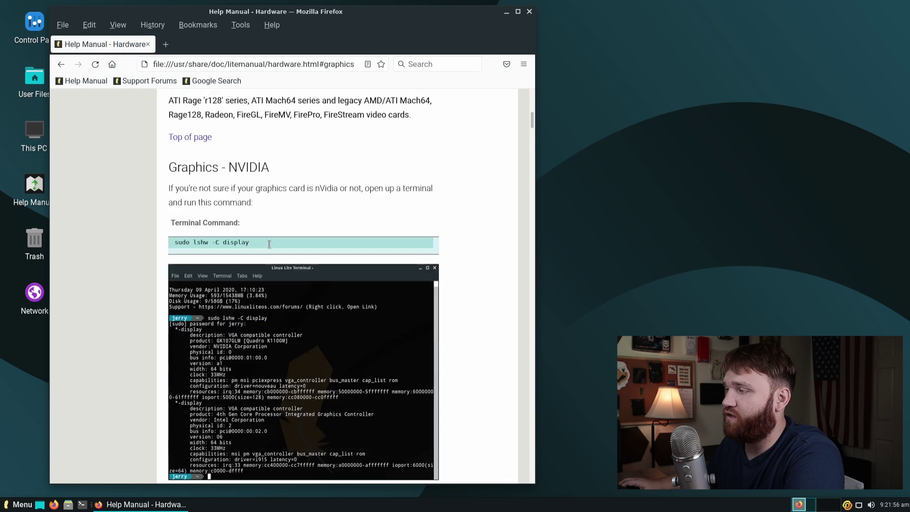
{"action": "scroll", "coordinate": [269, 244], "scroll_direction": "down", "scroll_amount": 2}
{"action": "scroll", "coordinate": [269, 245], "scroll_direction": "up", "scroll_amount": 2}
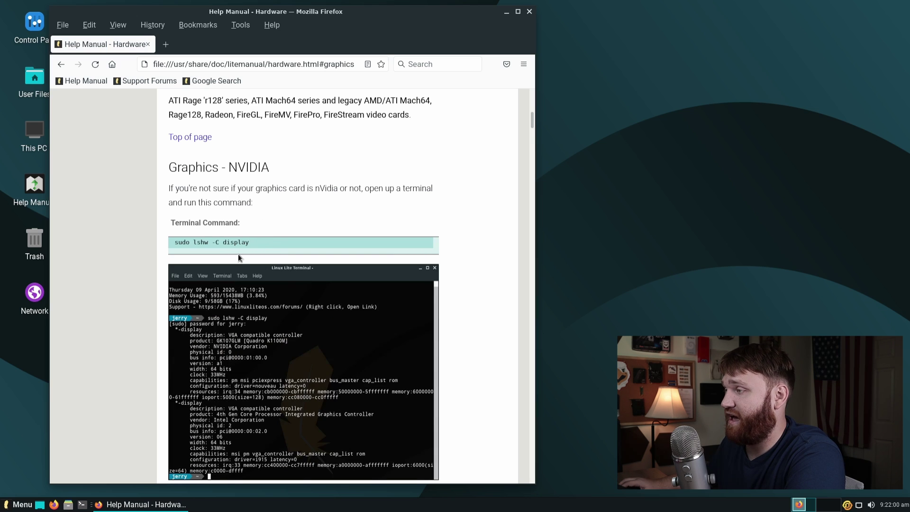
{"action": "scroll", "coordinate": [289, 260], "scroll_direction": "down", "scroll_amount": 20}
{"action": "scroll", "coordinate": [291, 261], "scroll_direction": "down", "scroll_amount": 20}
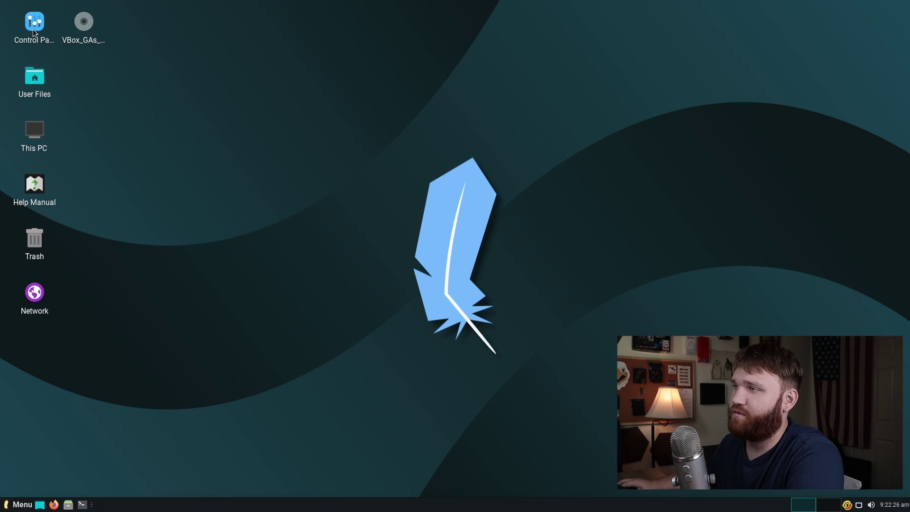
Step: Open Linux Lite Settings from the desktop Control Panel icon and launch Lite Tweaks
{"action": "double_click", "coordinate": [33, 22]}
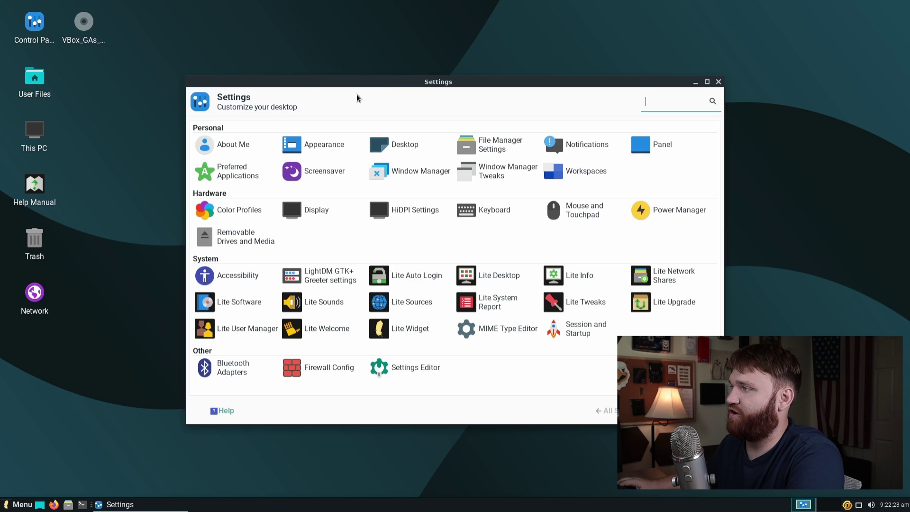
{"action": "left_click_drag", "start_coordinate": [384, 87], "coordinate": [225, 55]}
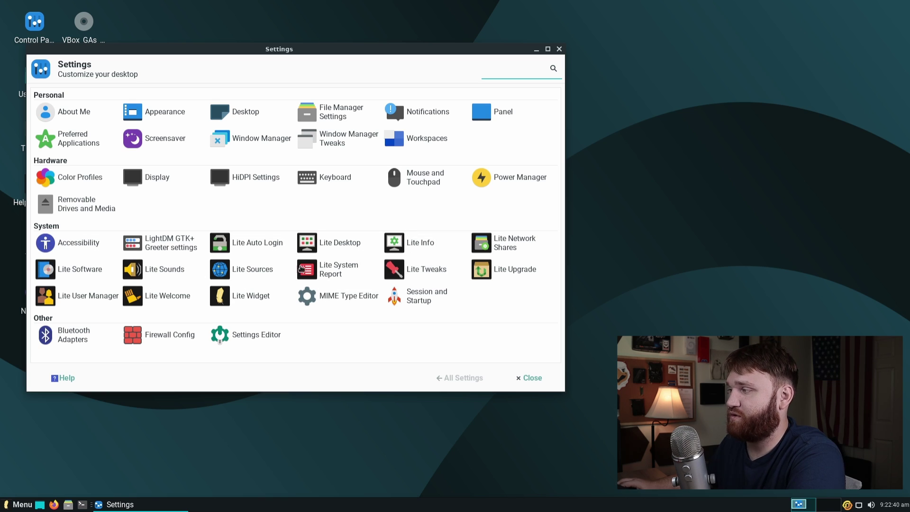
{"action": "left_click", "coordinate": [427, 273]}
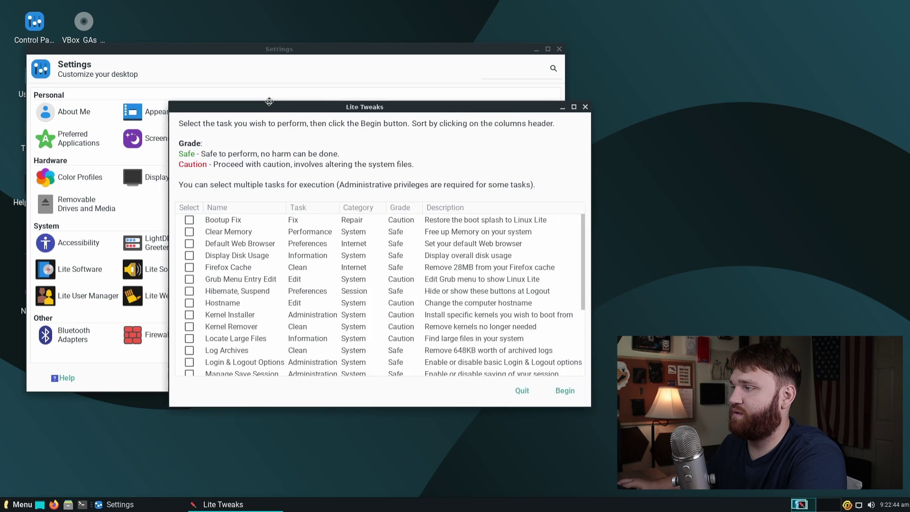
Step: Move the Lite Tweaks window up and scroll its task list, from Bootup Fix to zRAM
{"action": "left_click_drag", "start_coordinate": [381, 111], "coordinate": [183, 35]}
{"action": "scroll", "coordinate": [218, 197], "scroll_direction": "down", "scroll_amount": 5}
{"action": "scroll", "coordinate": [193, 247], "scroll_direction": "up", "scroll_amount": 5}
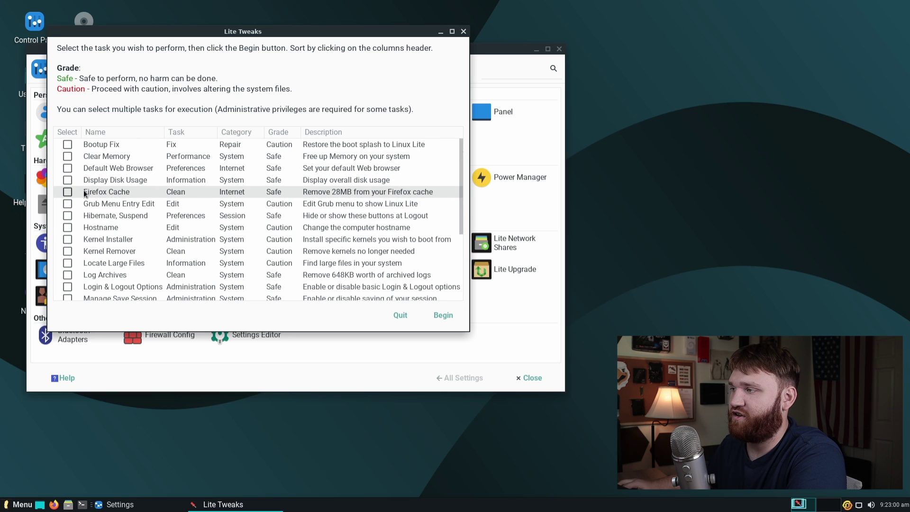
{"action": "scroll", "coordinate": [126, 191], "scroll_direction": "down", "scroll_amount": 5}
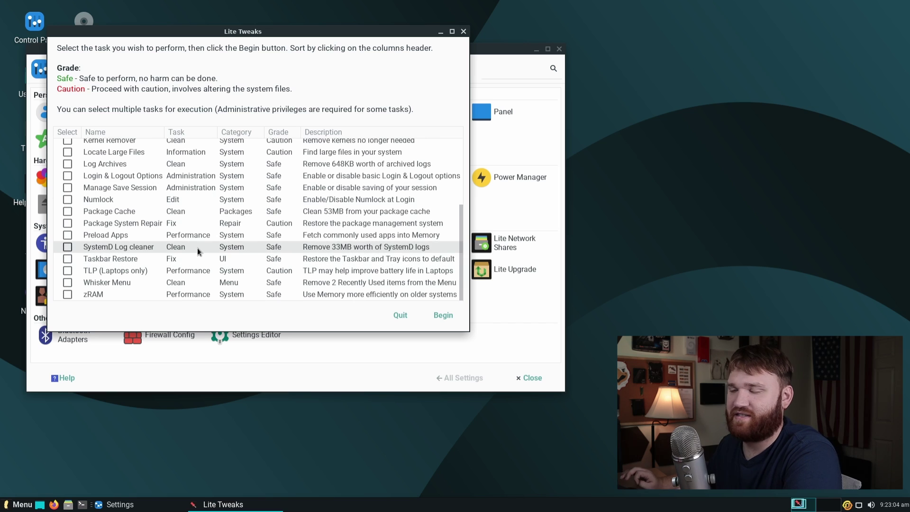
{"action": "scroll", "coordinate": [197, 249], "scroll_direction": "up", "scroll_amount": 3}
{"action": "scroll", "coordinate": [141, 225], "scroll_direction": "down", "scroll_amount": 2}
{"action": "scroll", "coordinate": [105, 199], "scroll_direction": "up", "scroll_amount": 3}
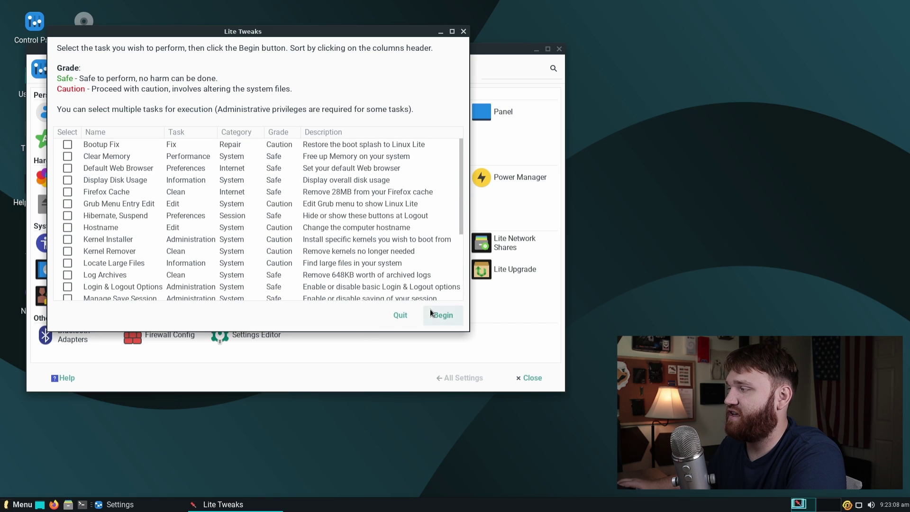